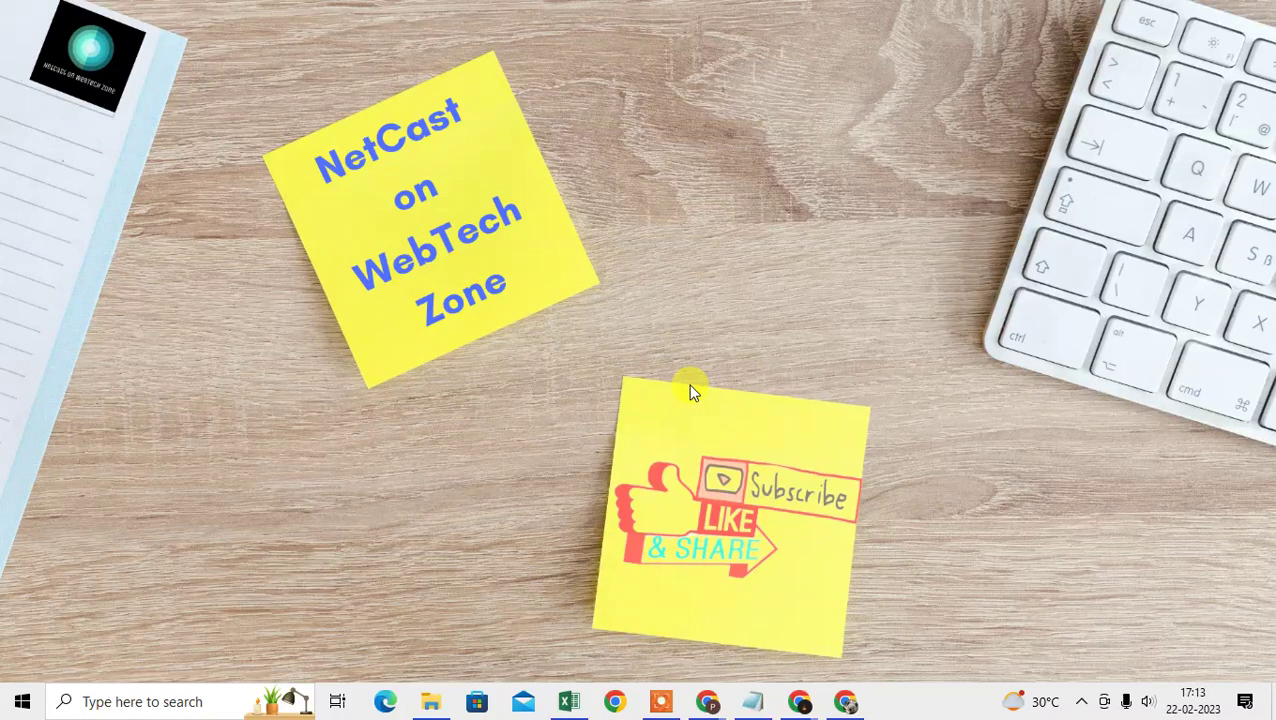
Refresh the Windows desktop twice, then launch Google Chrome from the taskbar.
right_click(613, 100)
click(676, 165)
right_click(641, 92)
click(700, 152)
click(663, 476)
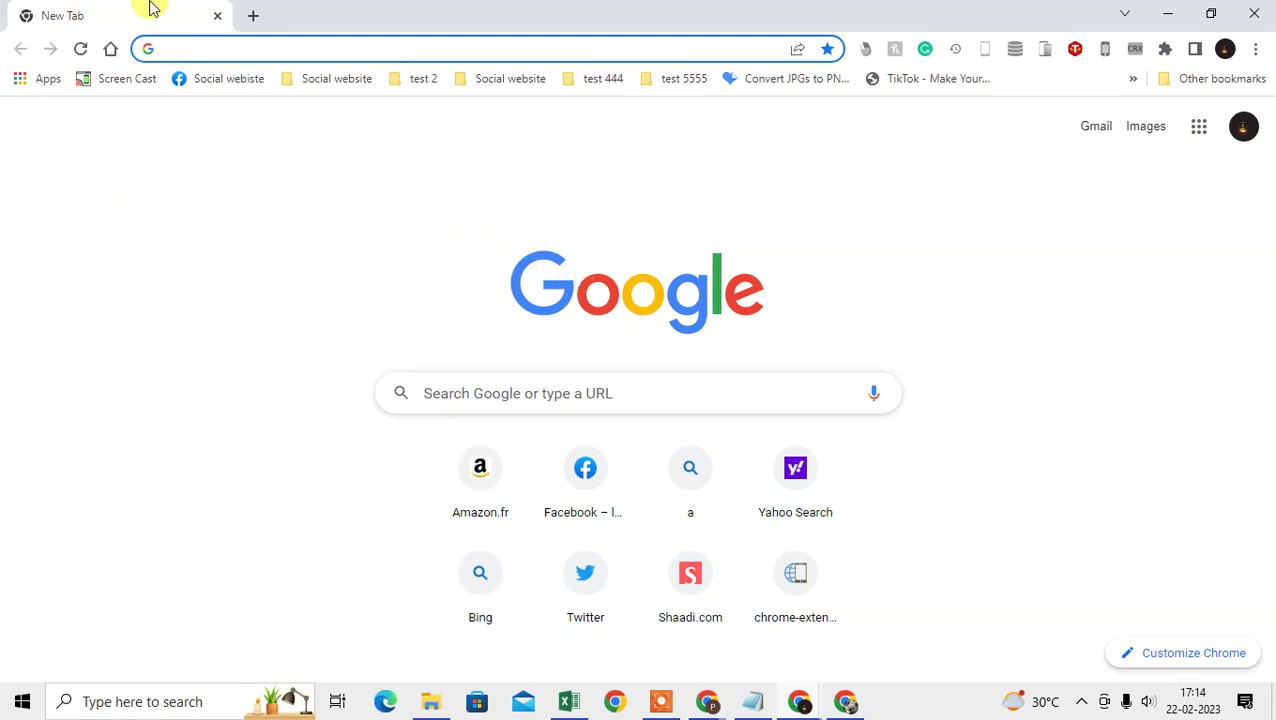
Reload the new tab and confirm on About Google Chrome that version 110.0.5481.104 is up to date.
click(80, 48)
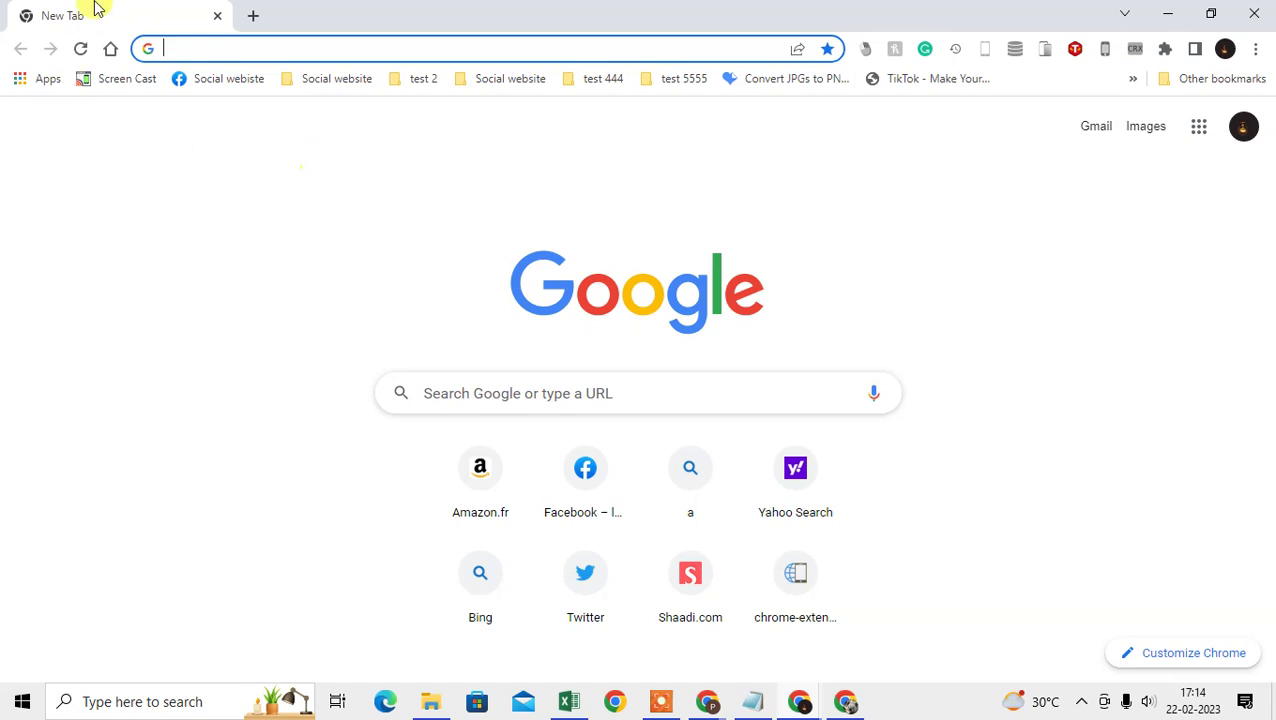
click(1262, 57)
mouse_move(1071, 391)
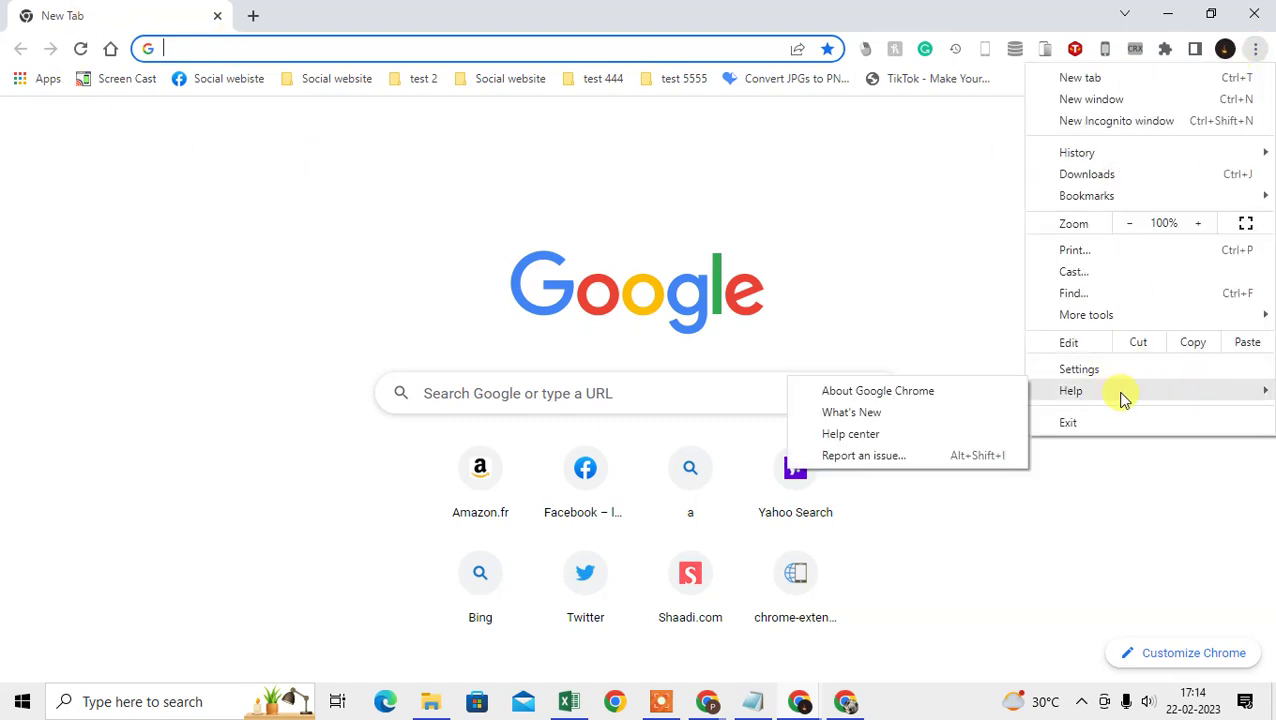
click(922, 399)
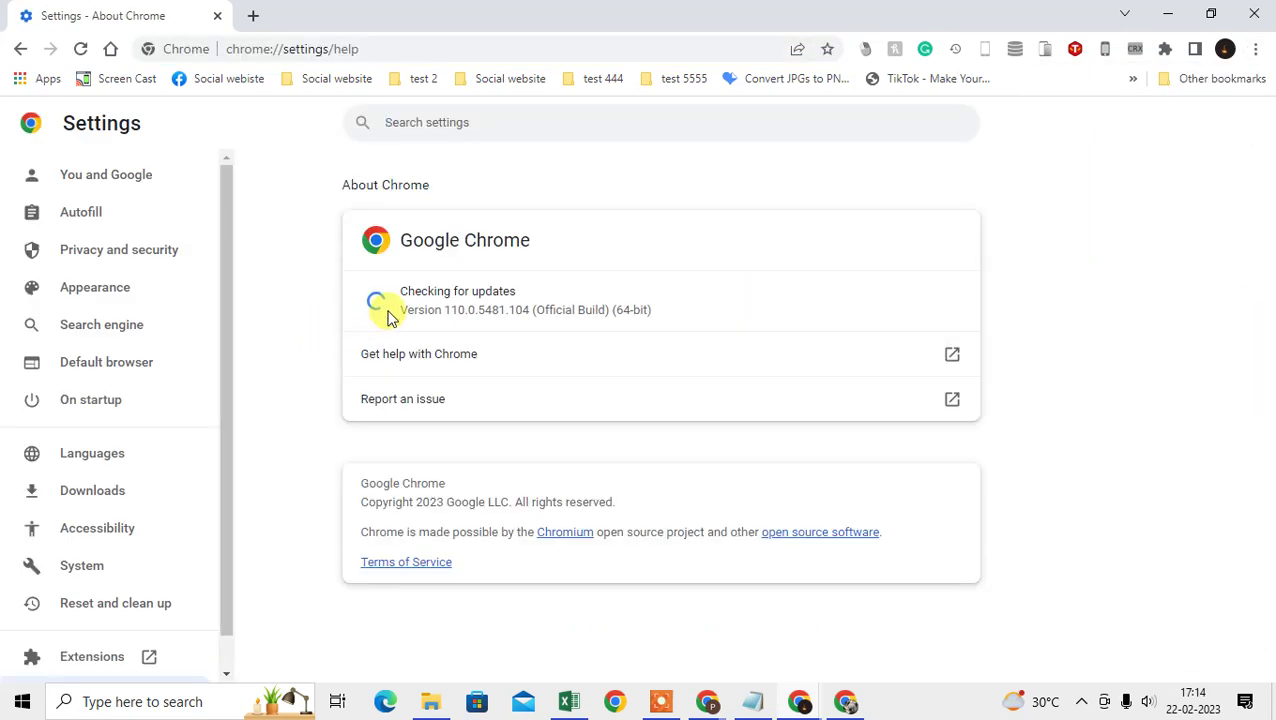
drag(397, 291, 521, 297)
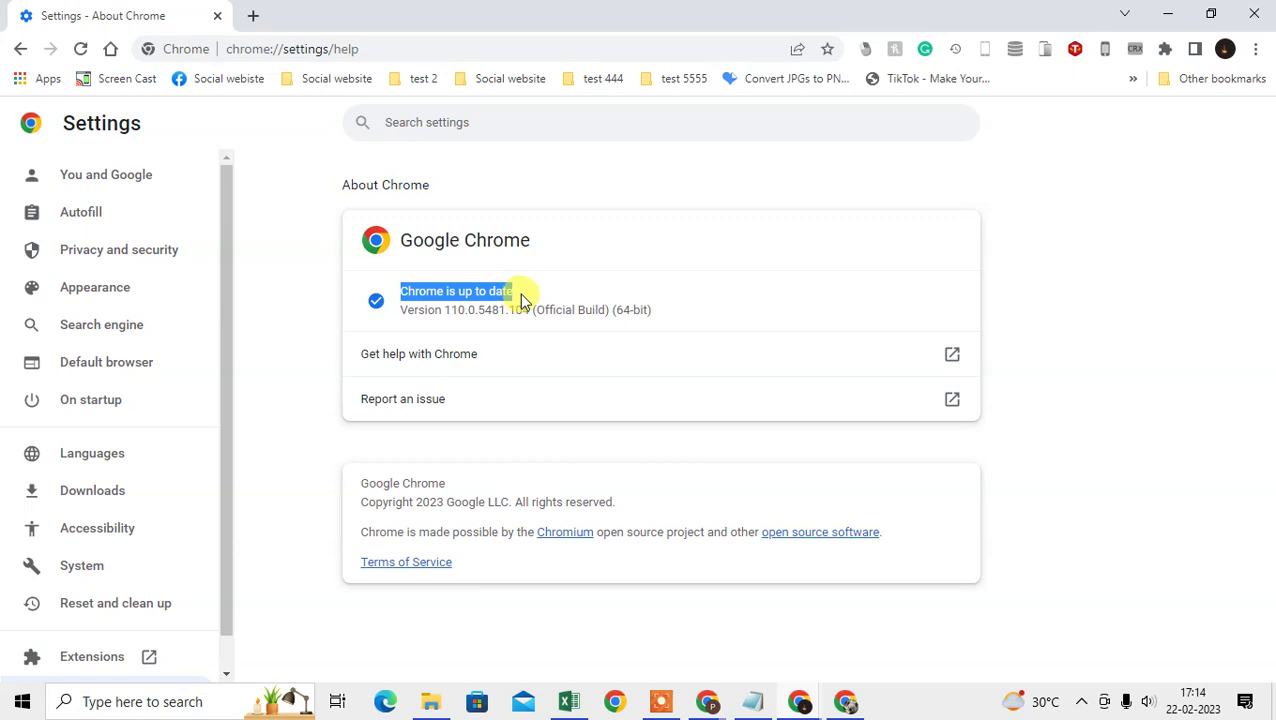
drag(384, 291, 578, 300)
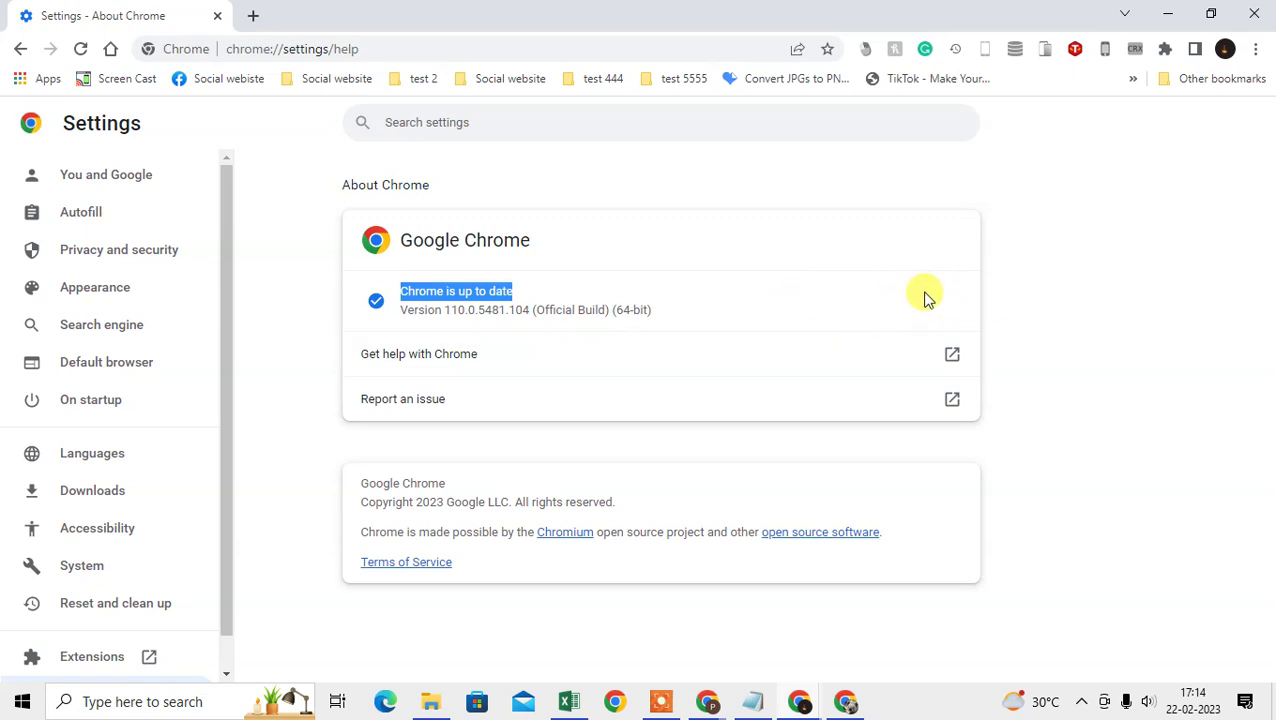
In a new tab, open the Privacy and security cookies and other site data settings.
click(255, 17)
click(213, 16)
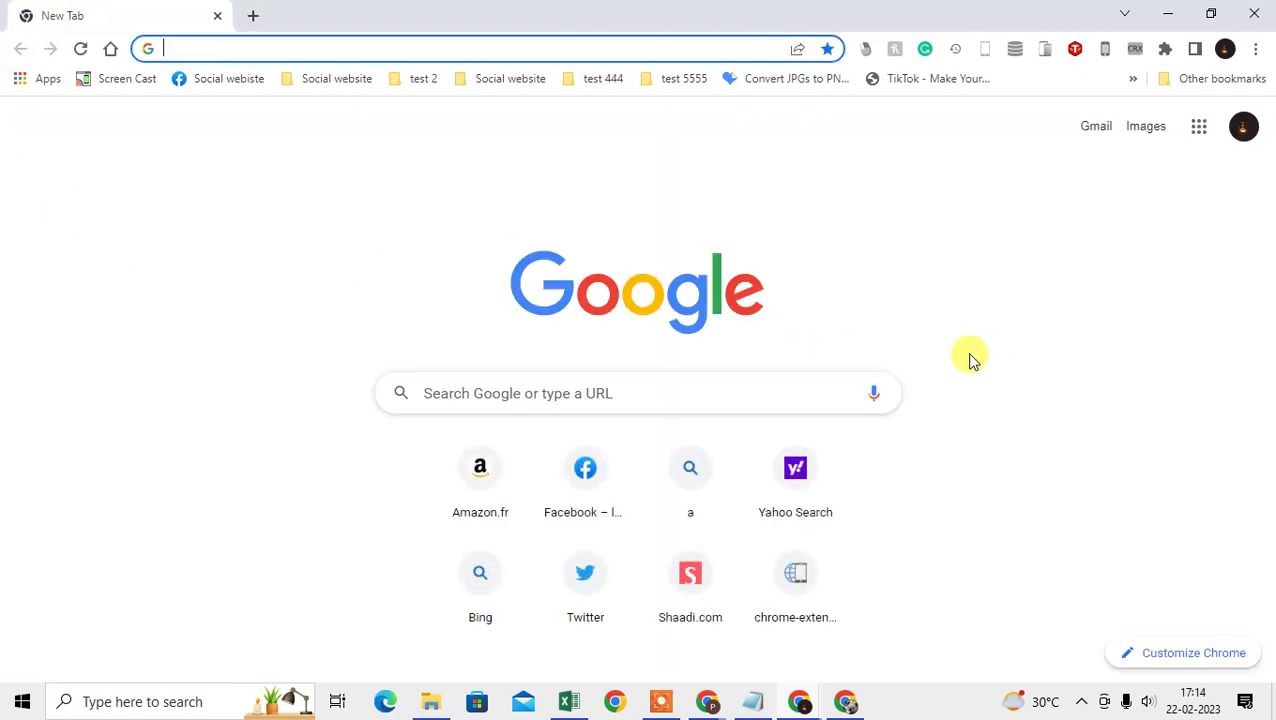
click(1256, 49)
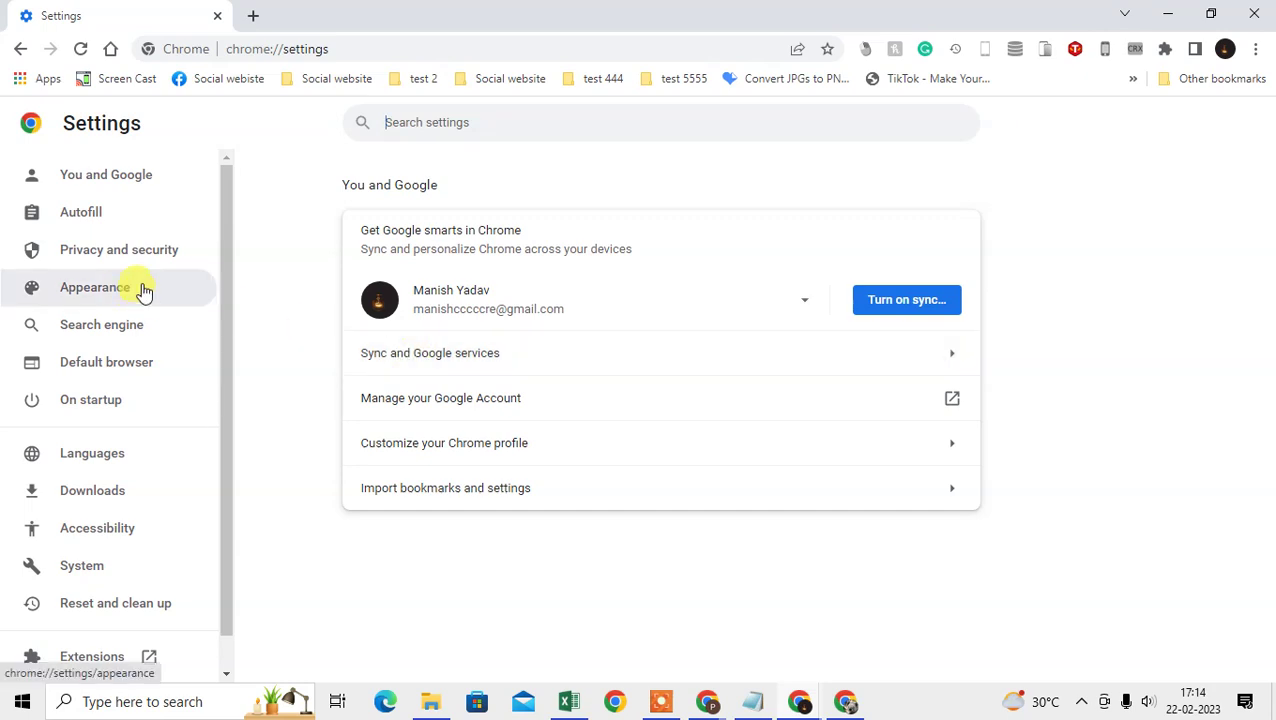
click(79, 259)
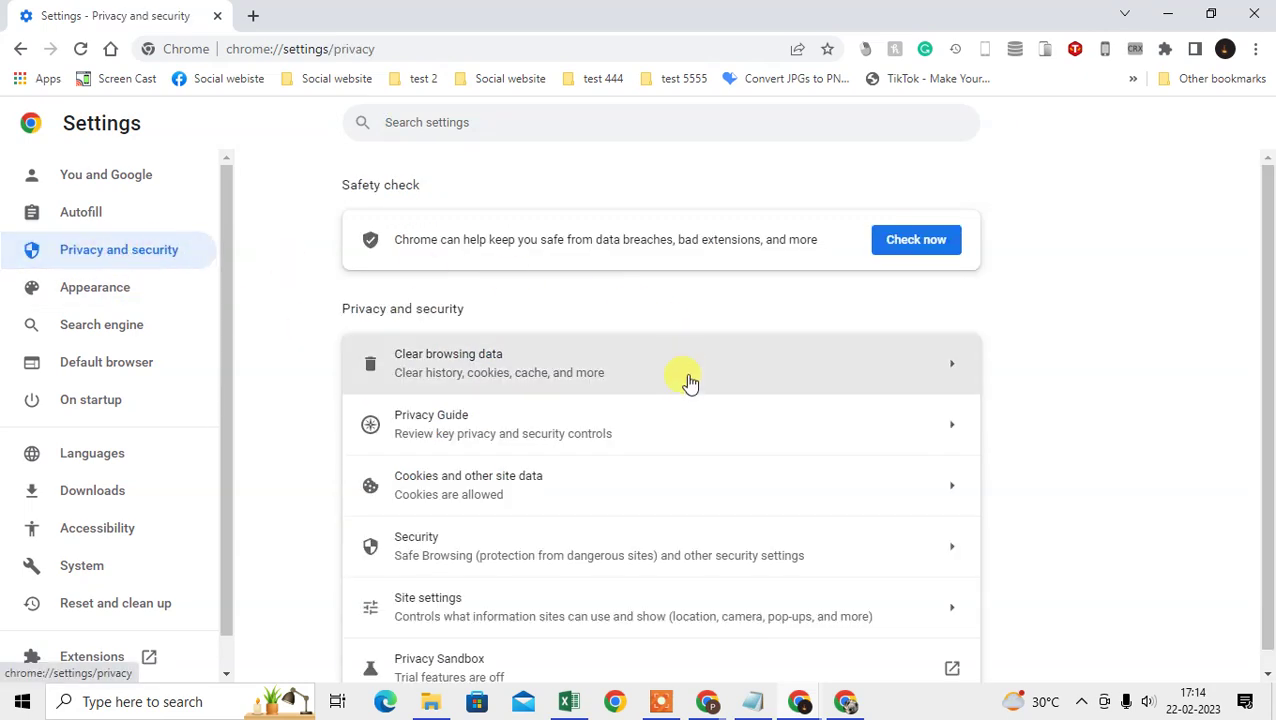
scroll(600, 440, down, 1)
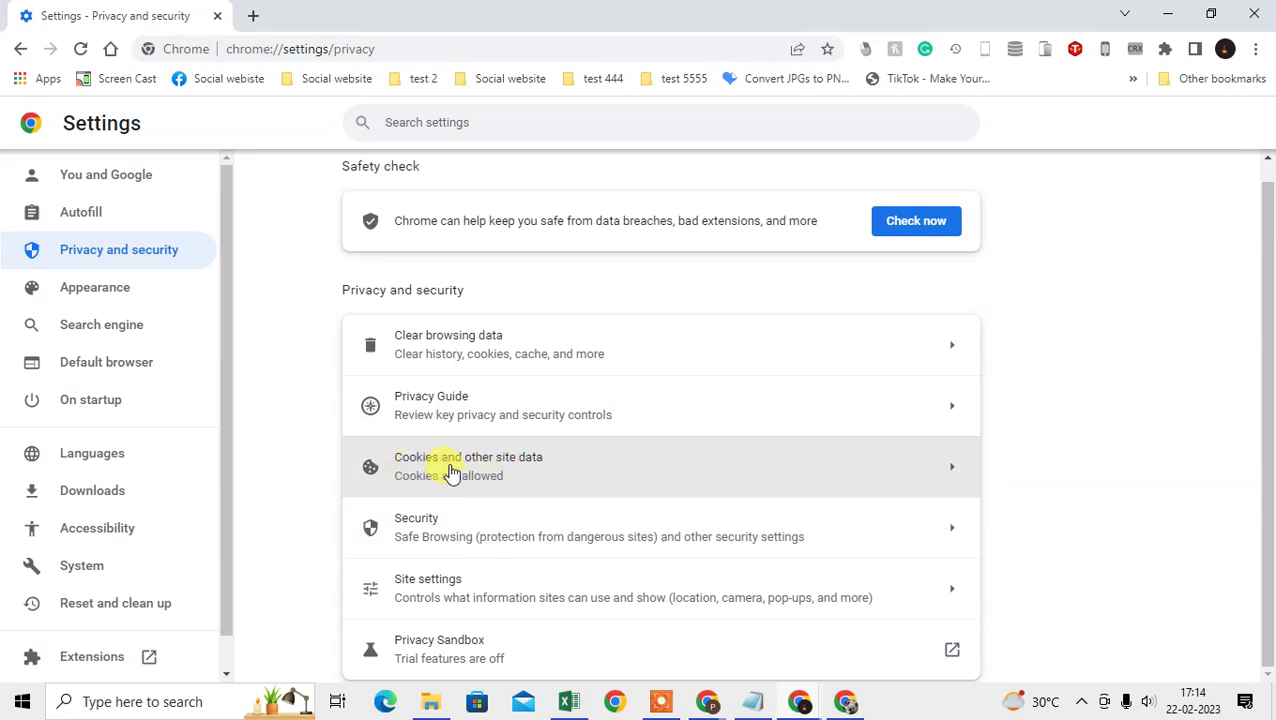
click(645, 481)
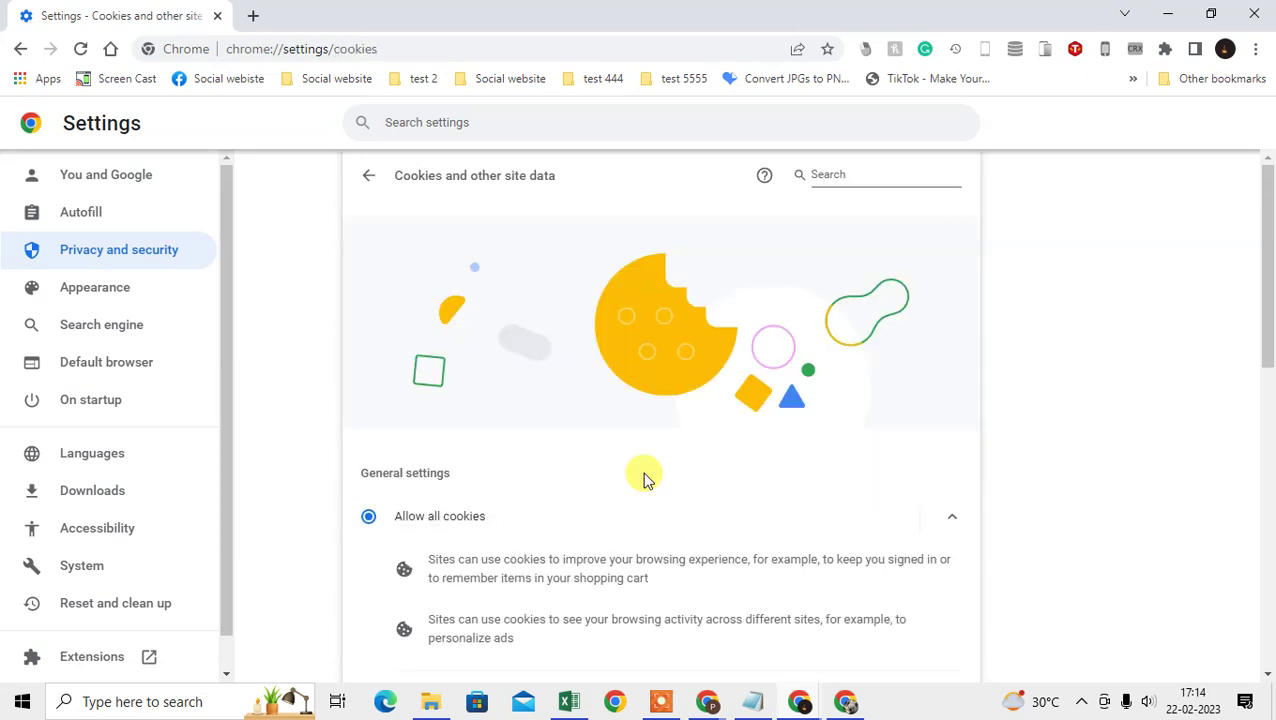
scroll(612, 403, down, 3)
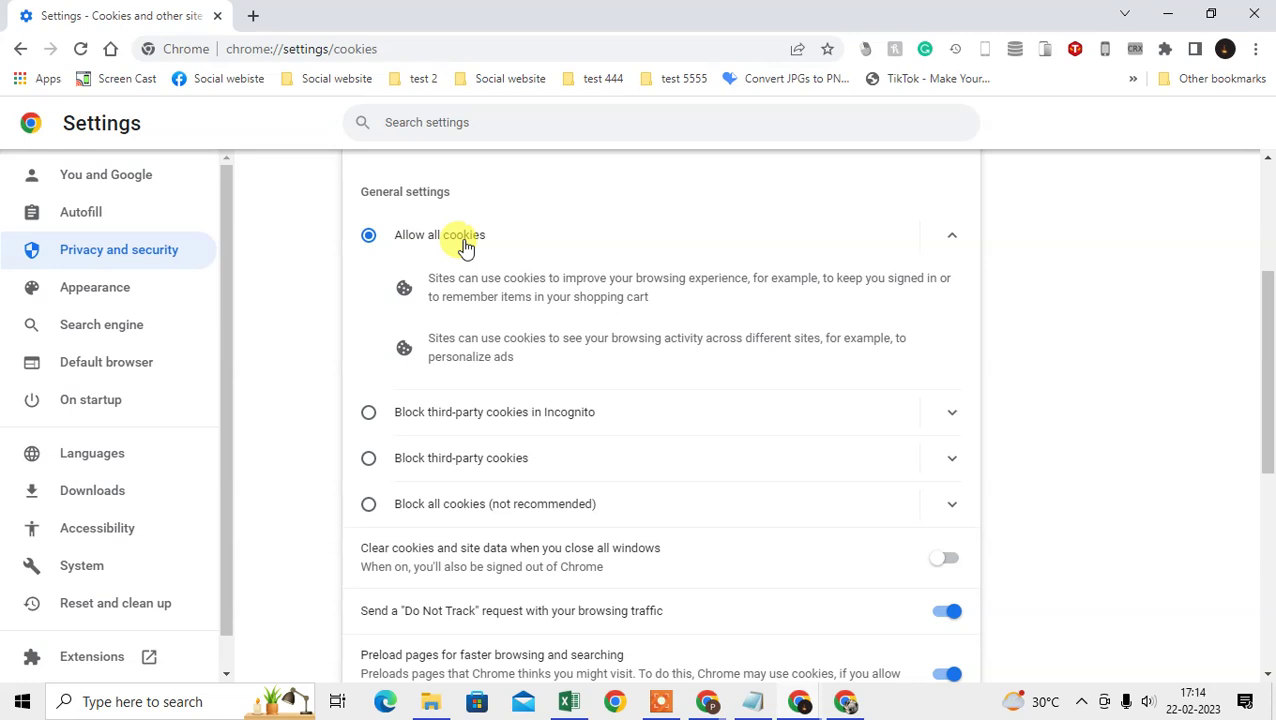
Try each cookie-blocking option, then restore Allow all cookies.
click(366, 412)
click(369, 459)
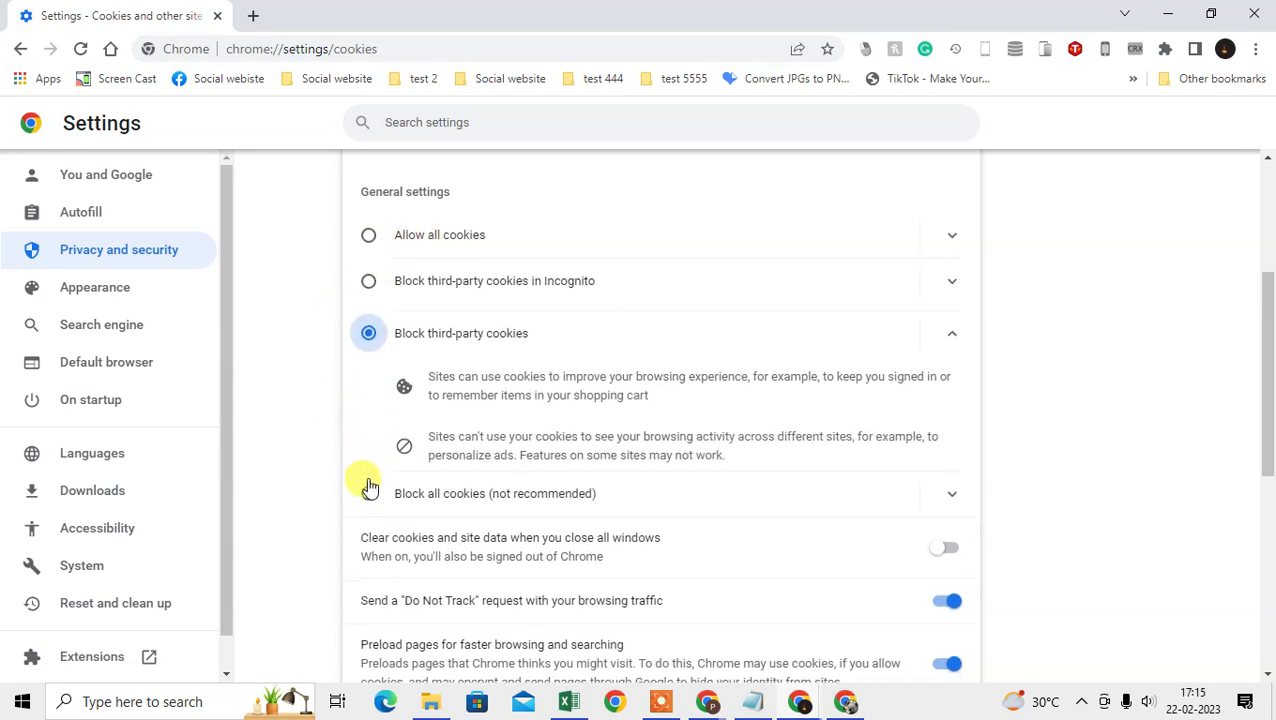
click(368, 492)
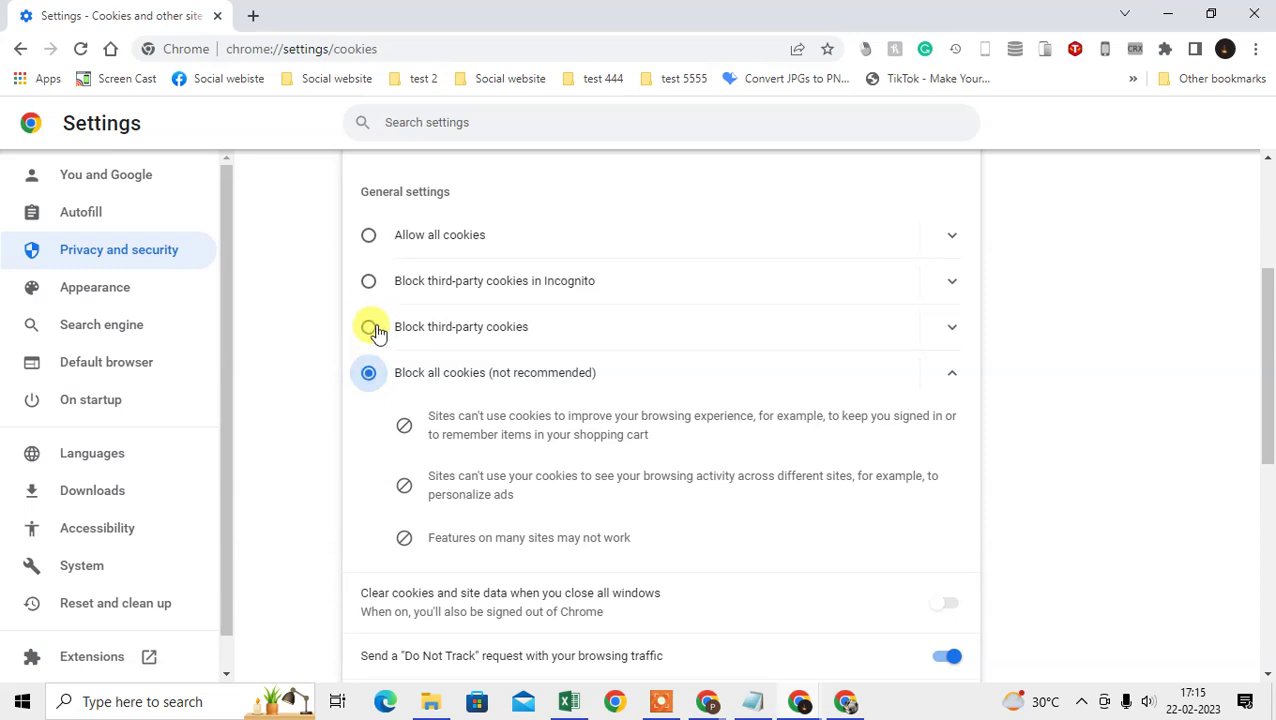
click(369, 327)
click(368, 493)
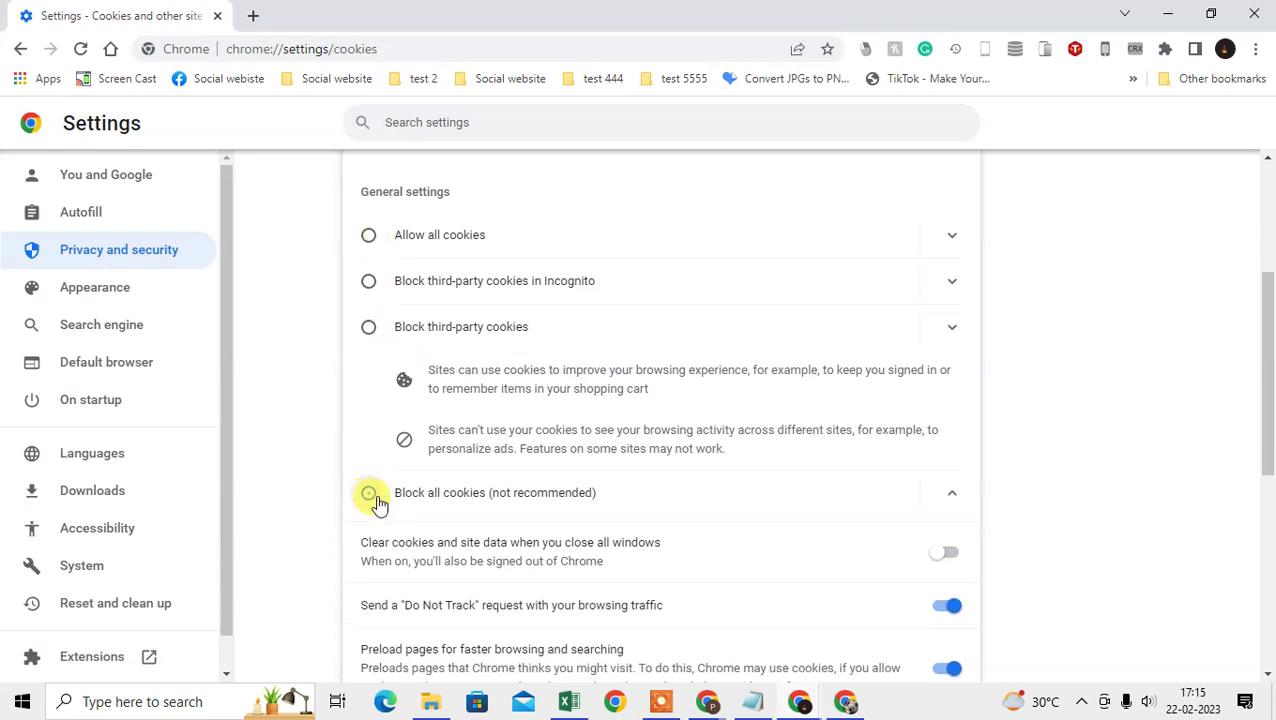
click(369, 281)
click(369, 236)
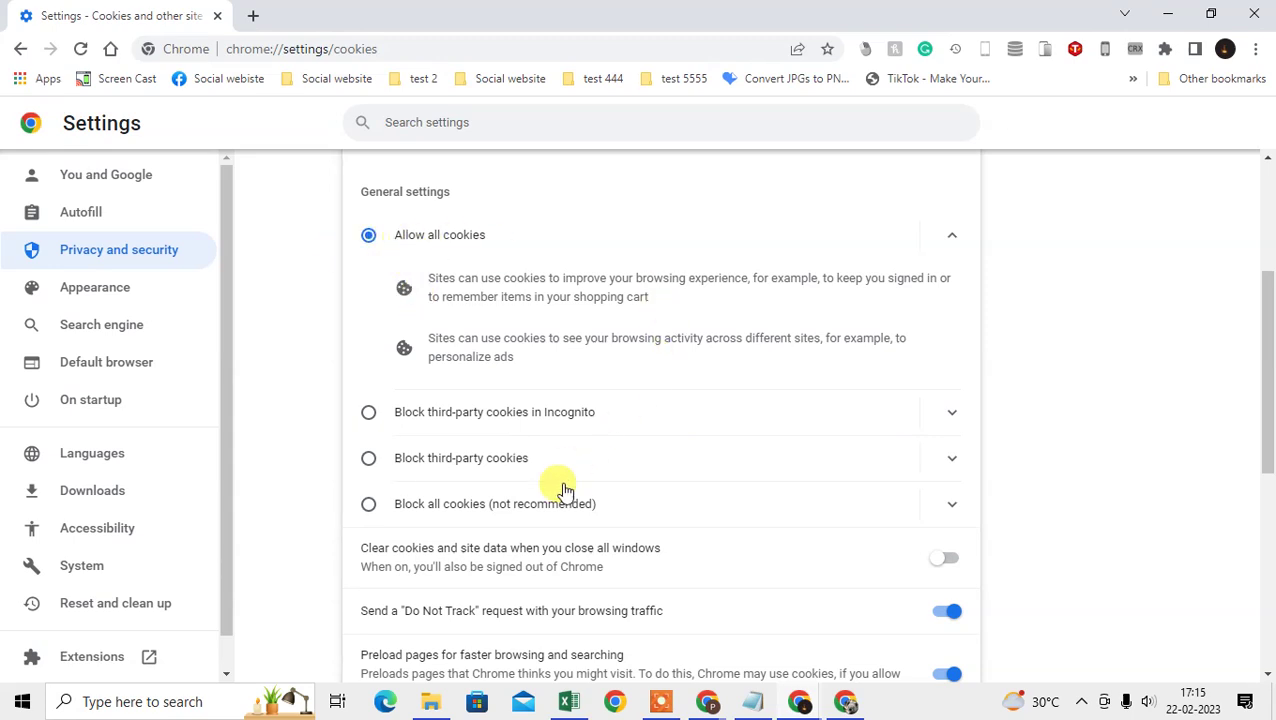
Review the Customized behaviors lists, confirming no always-clear or never-allowed cookie sites exist.
scroll(563, 490, down, 1)
scroll(450, 430, down, 1)
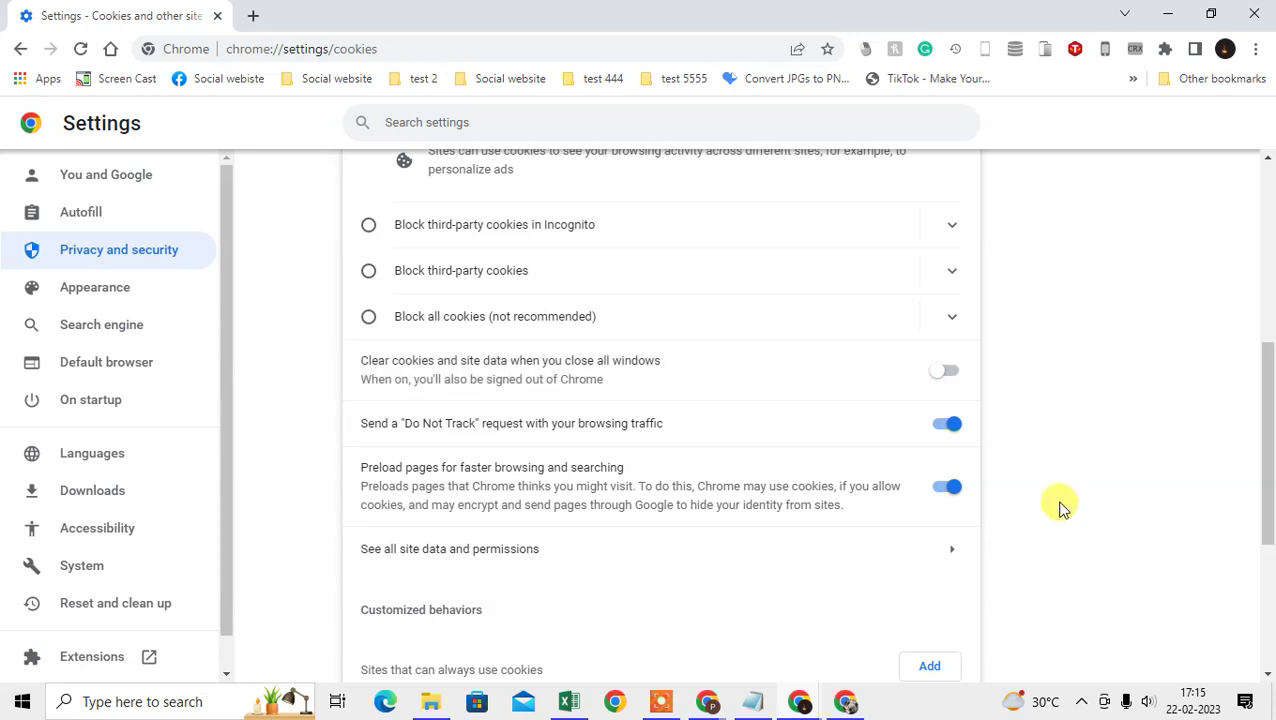
scroll(1062, 508, down, 2)
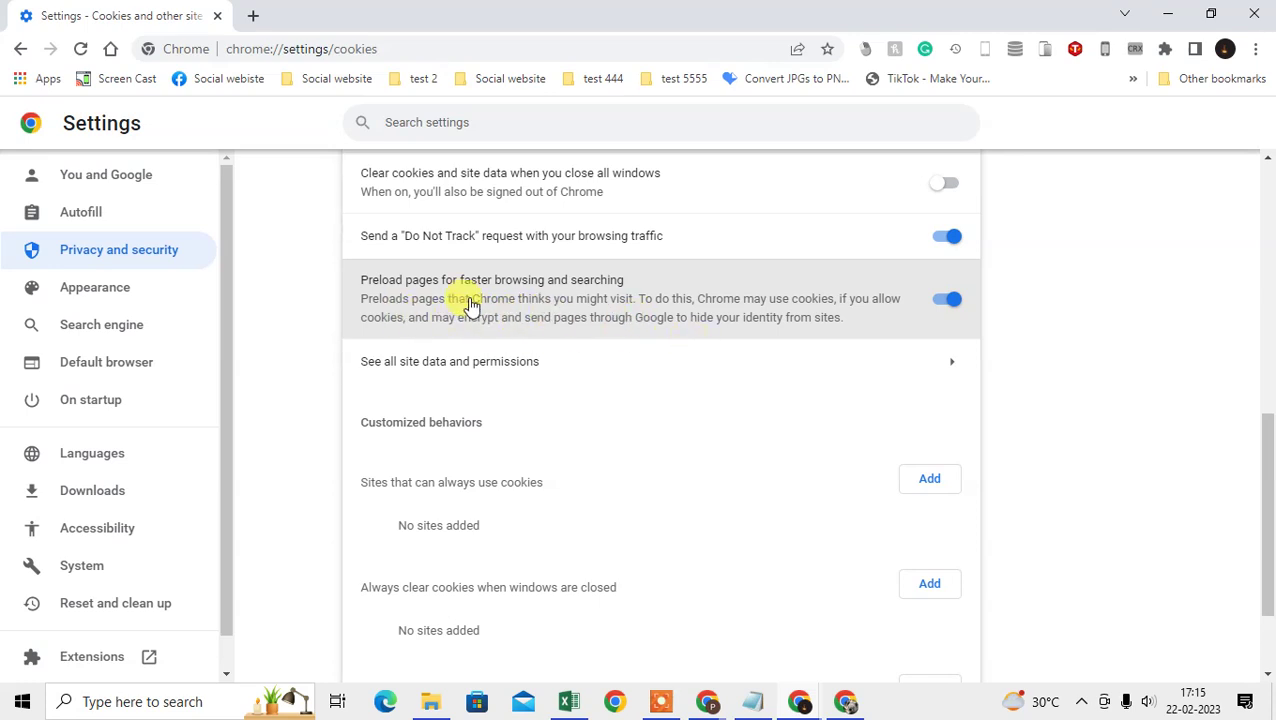
scroll(585, 358, down, 1)
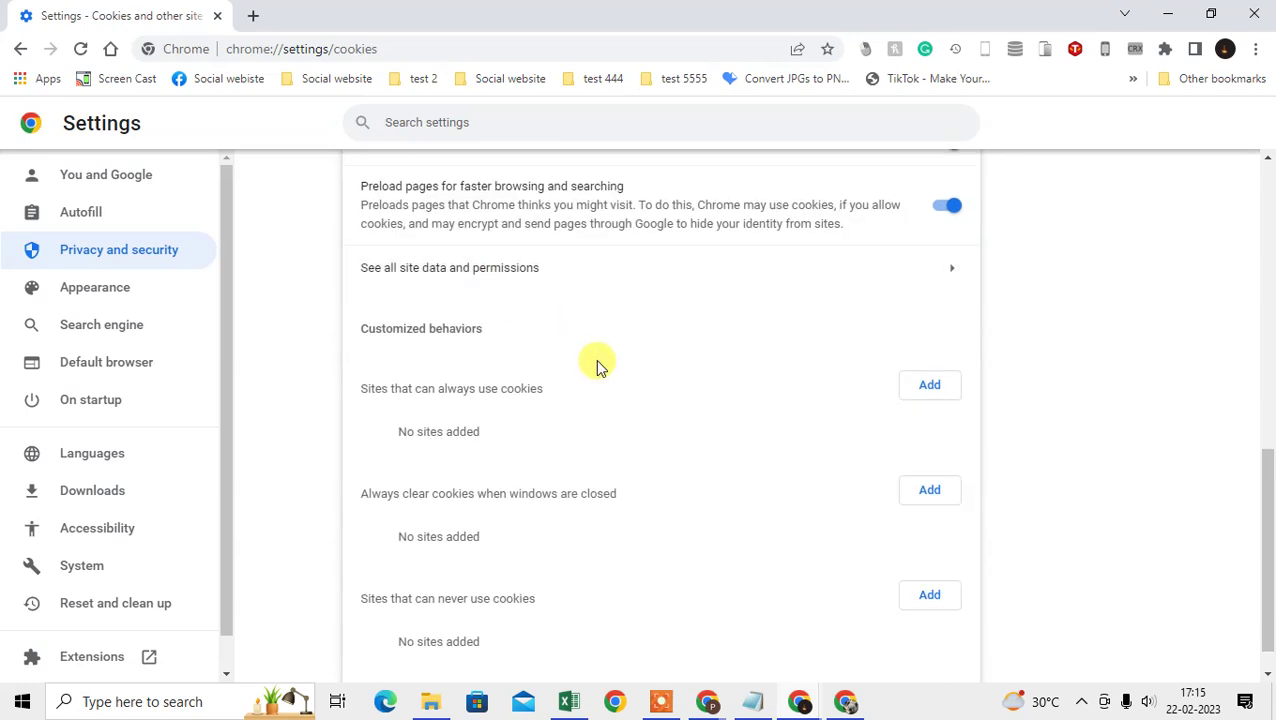
scroll(597, 365, down, 1)
drag(369, 352, 508, 348)
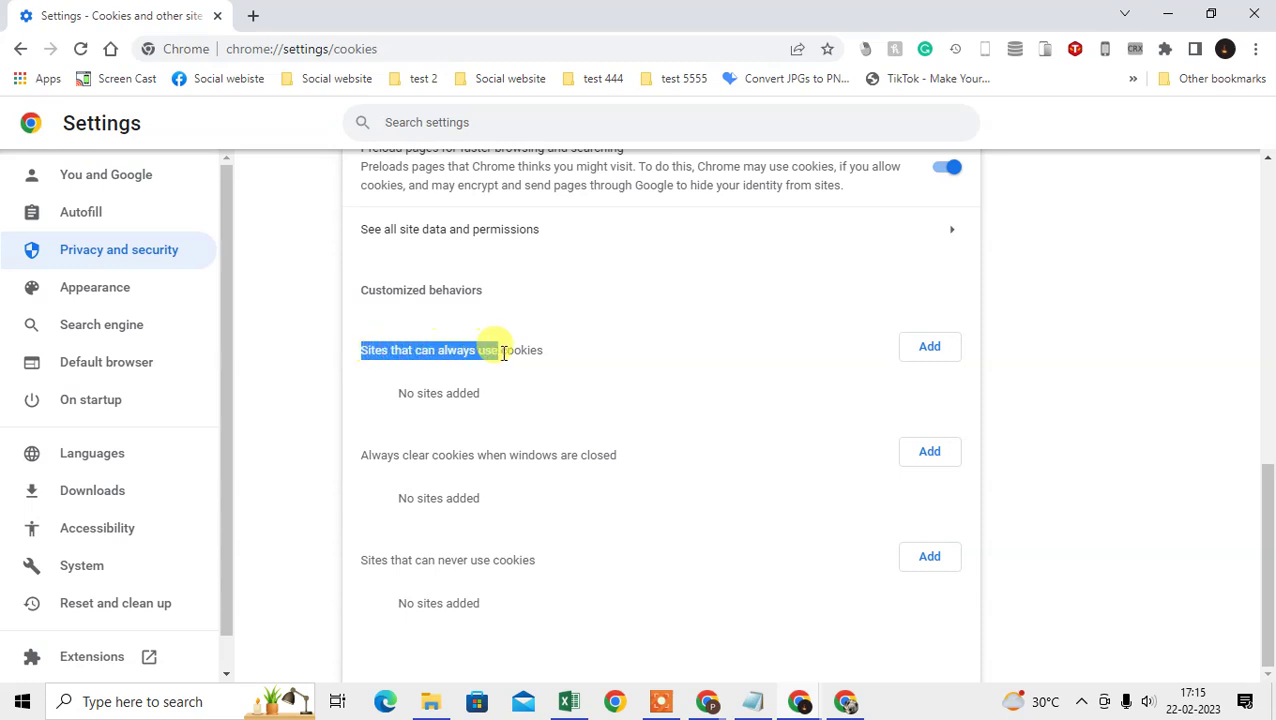
drag(362, 462, 446, 455)
drag(362, 562, 564, 564)
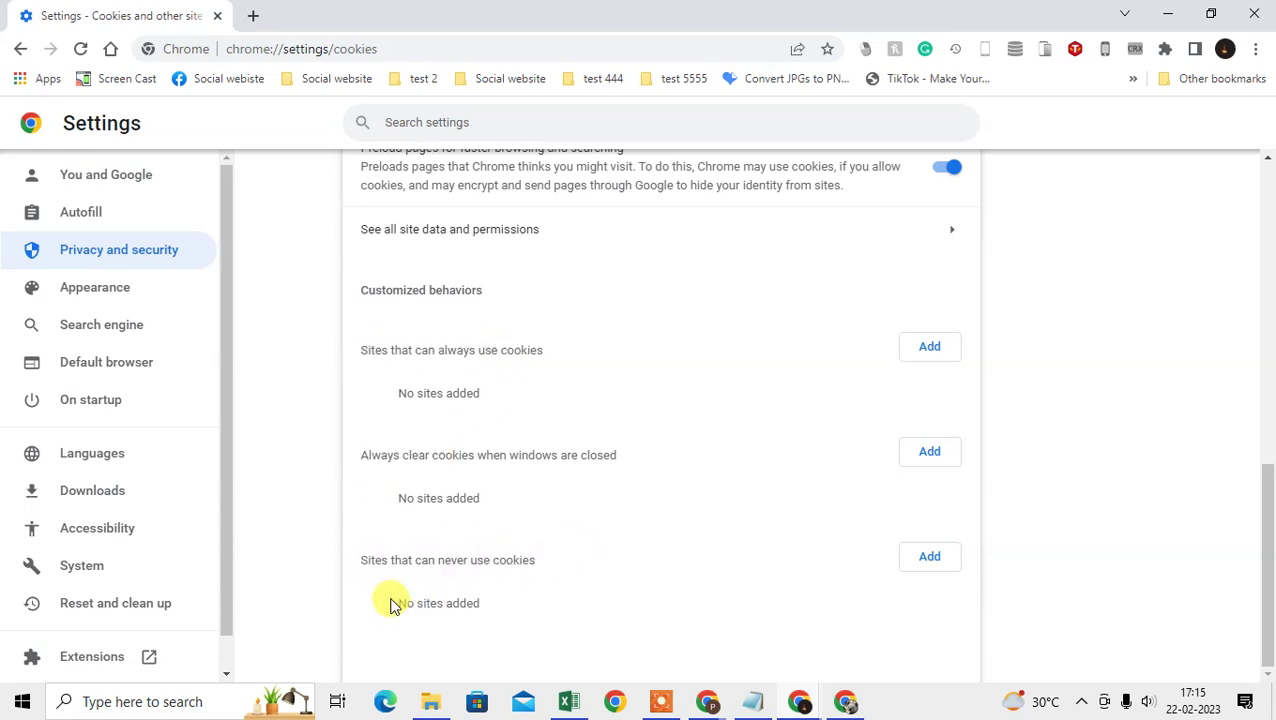
drag(400, 607, 490, 621)
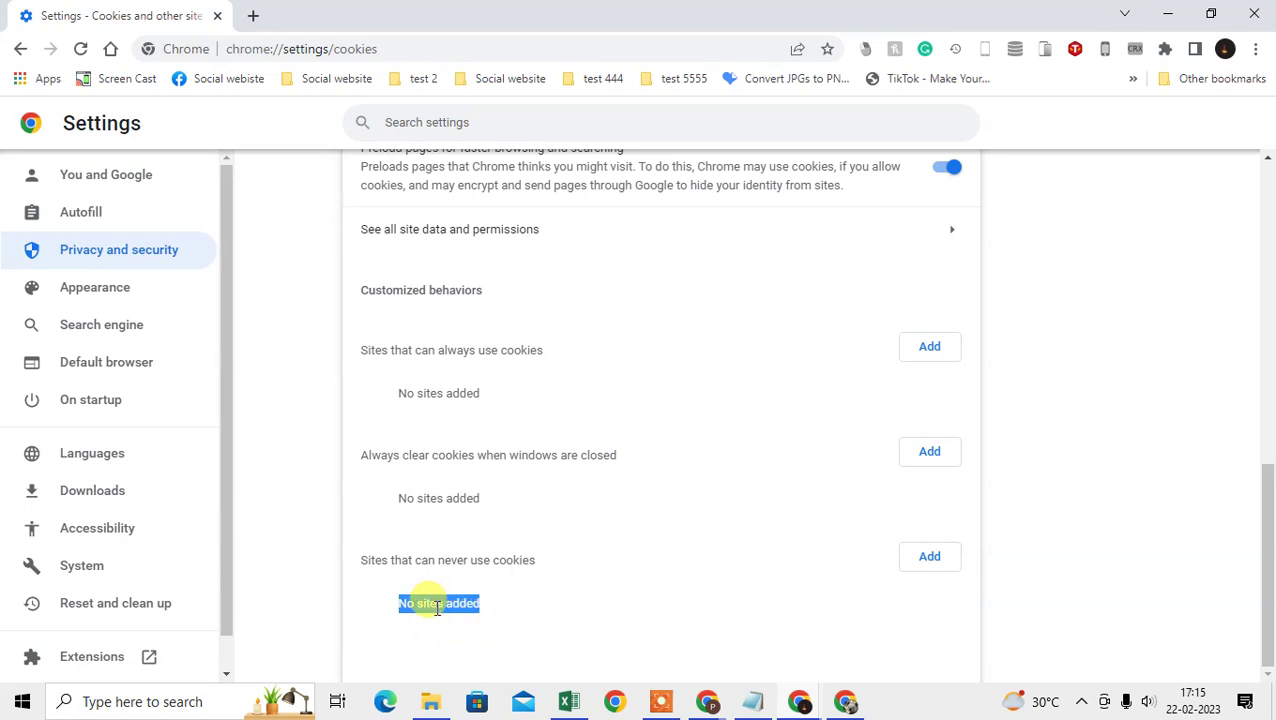
click(499, 606)
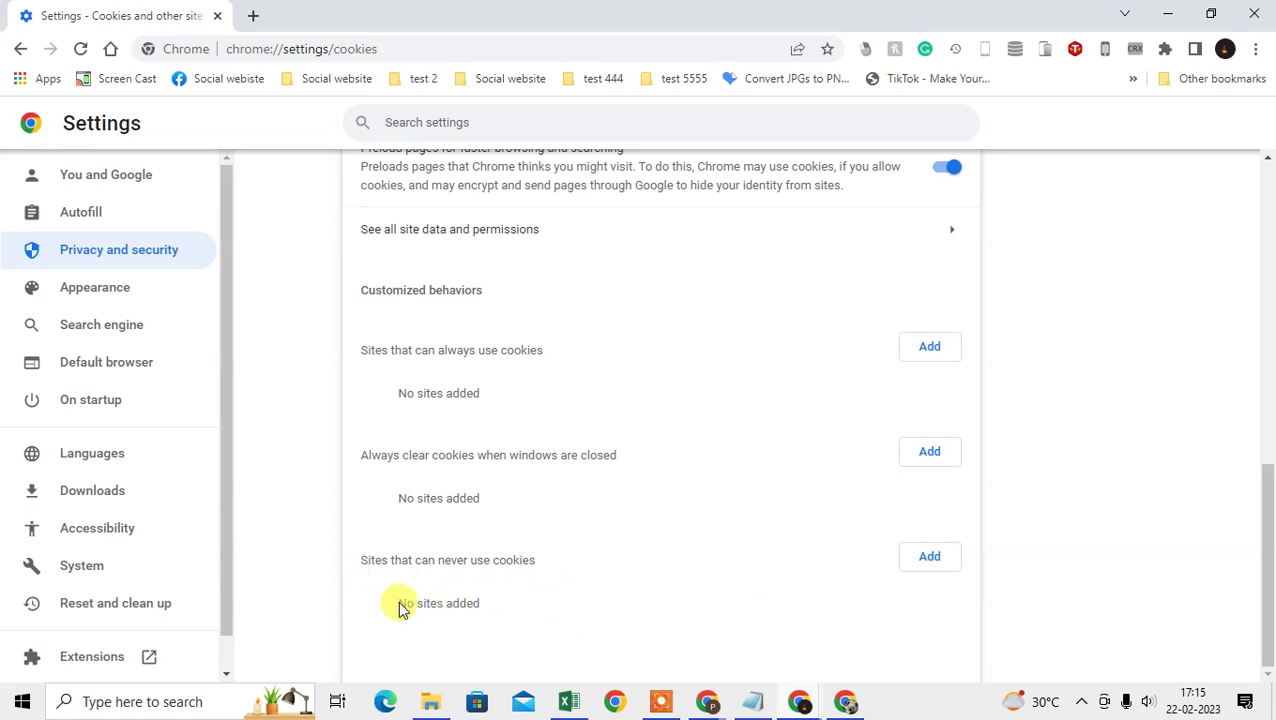
drag(400, 604, 487, 611)
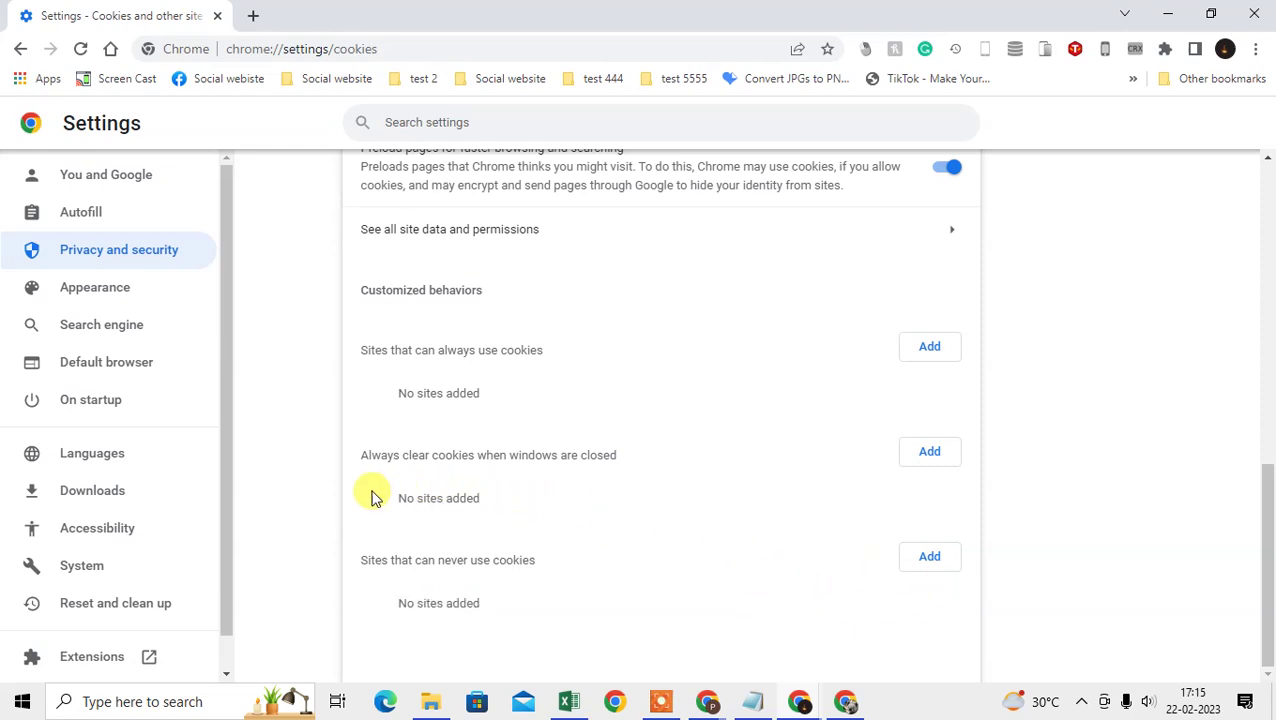
drag(370, 496, 500, 500)
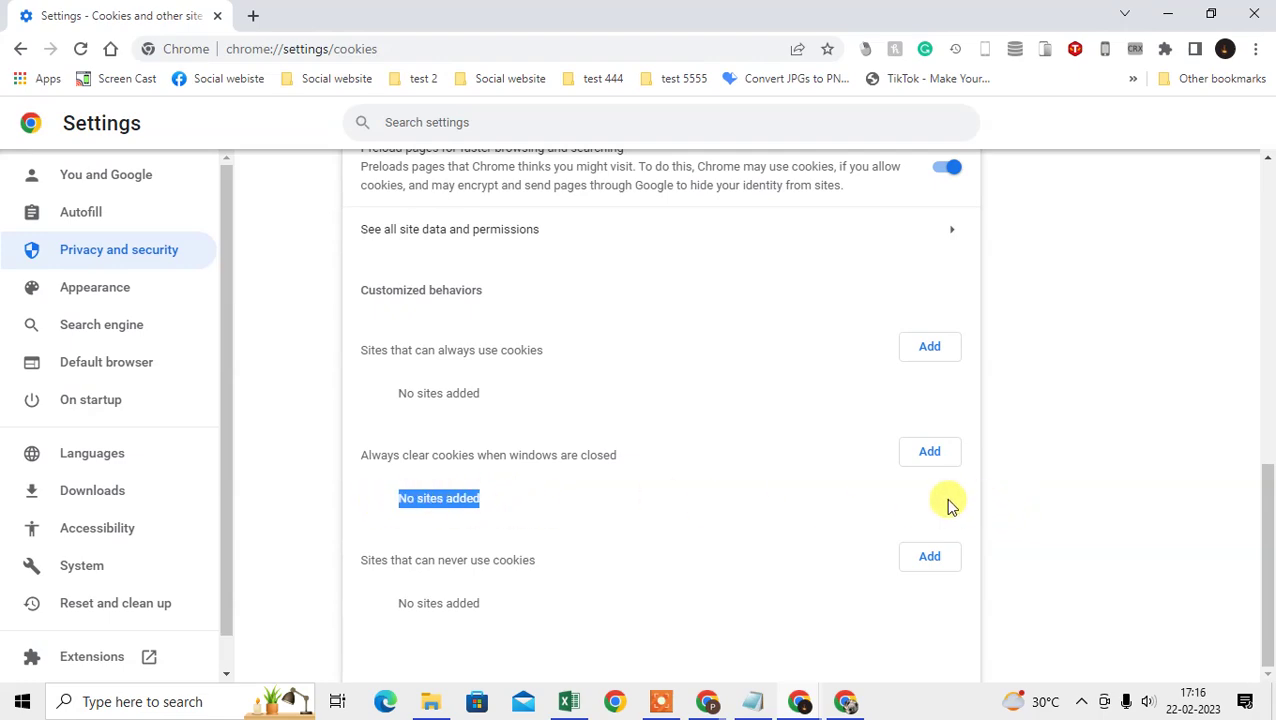
click(607, 500)
Return from the cookie page to the Privacy and security settings.
scroll(629, 515, up, 4)
scroll(640, 522, up, 3)
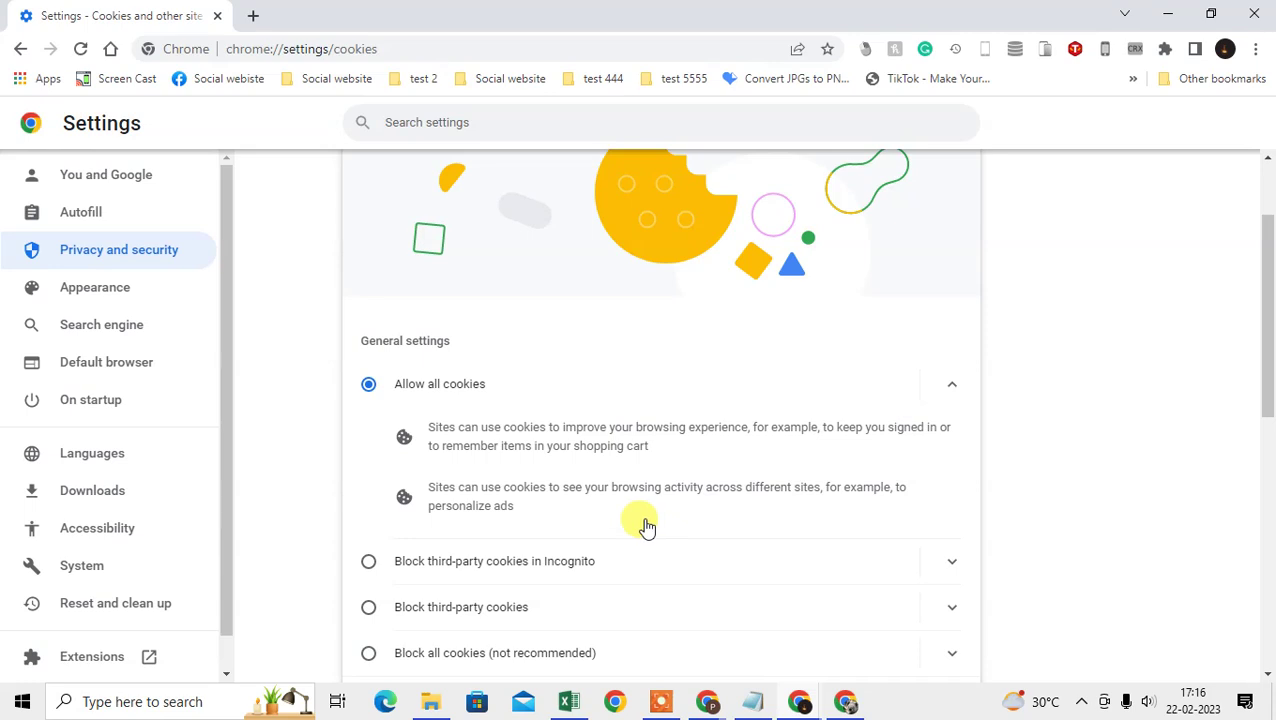
scroll(316, 265, up, 2)
click(367, 176)
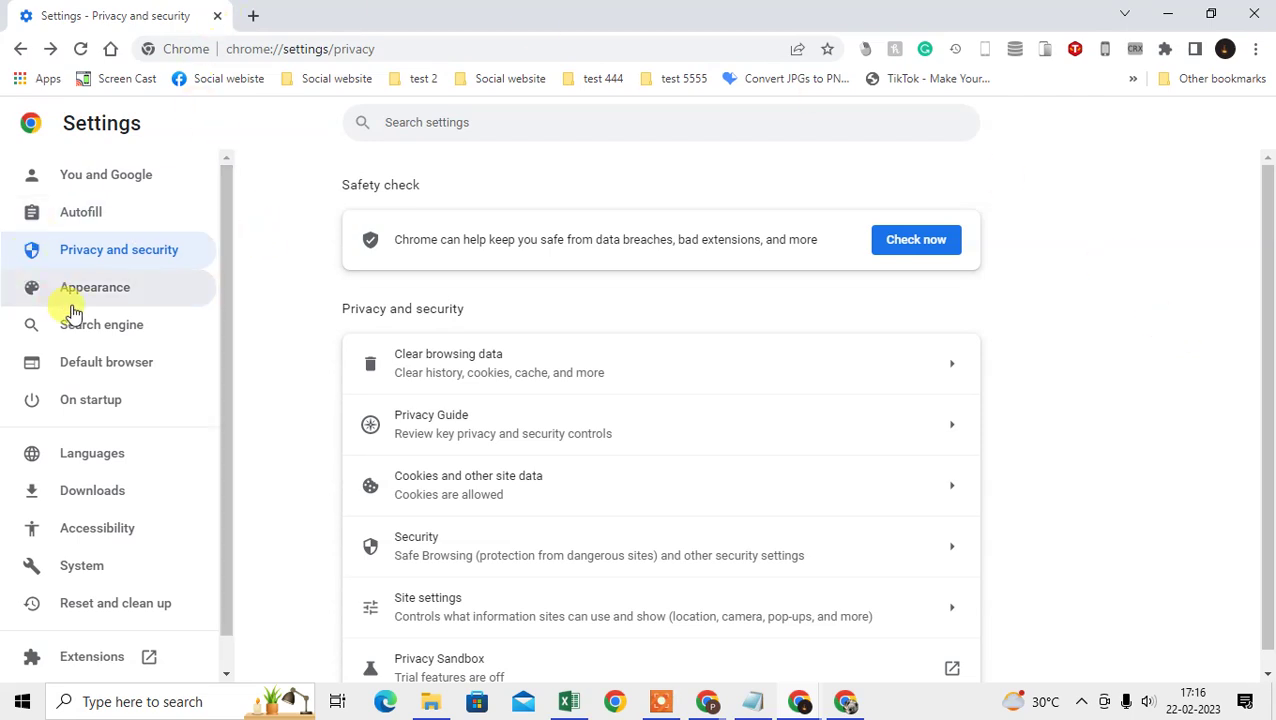
In Reset and clean up, bring up the Restore settings to their original defaults dialog and close it.
scroll(73, 312, down, 1)
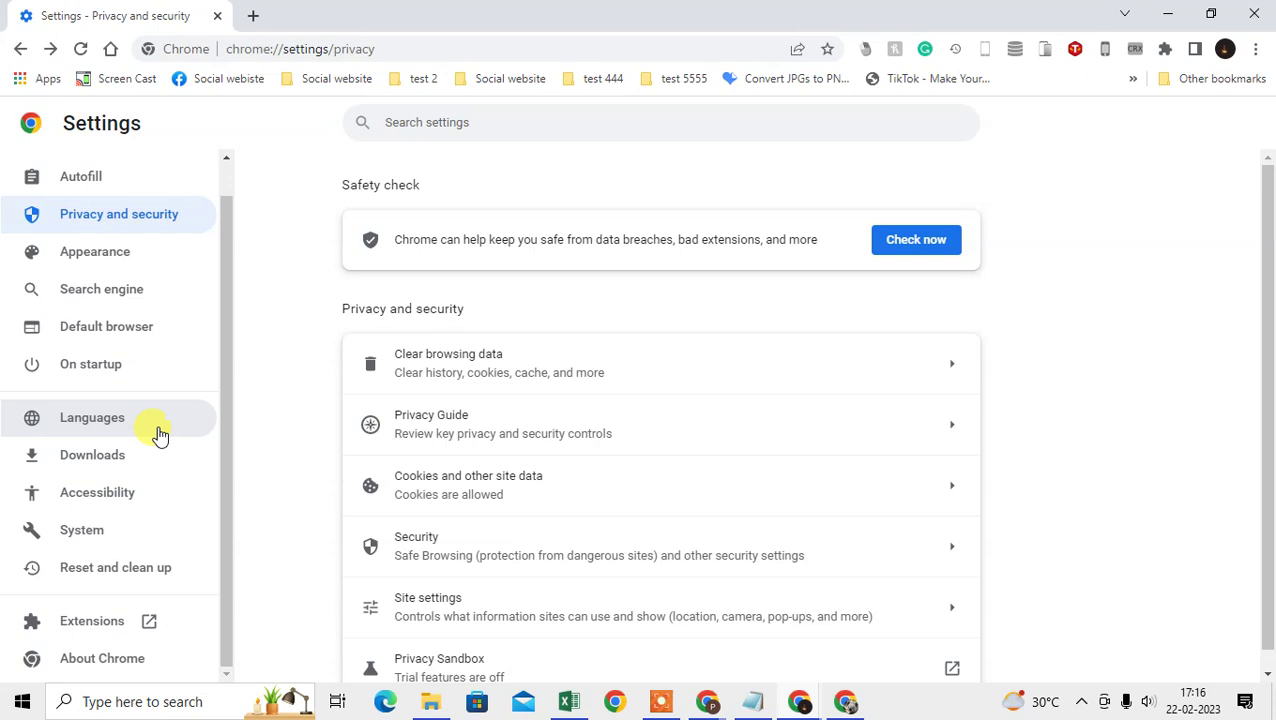
click(134, 575)
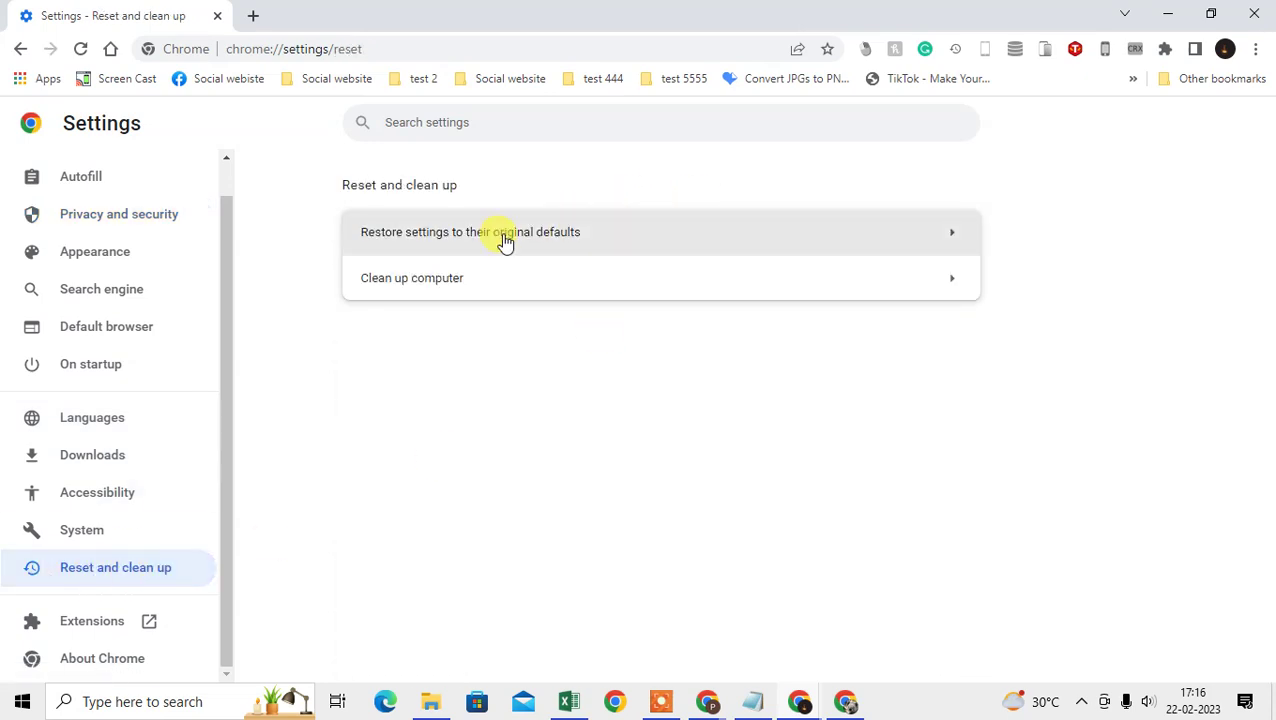
click(643, 234)
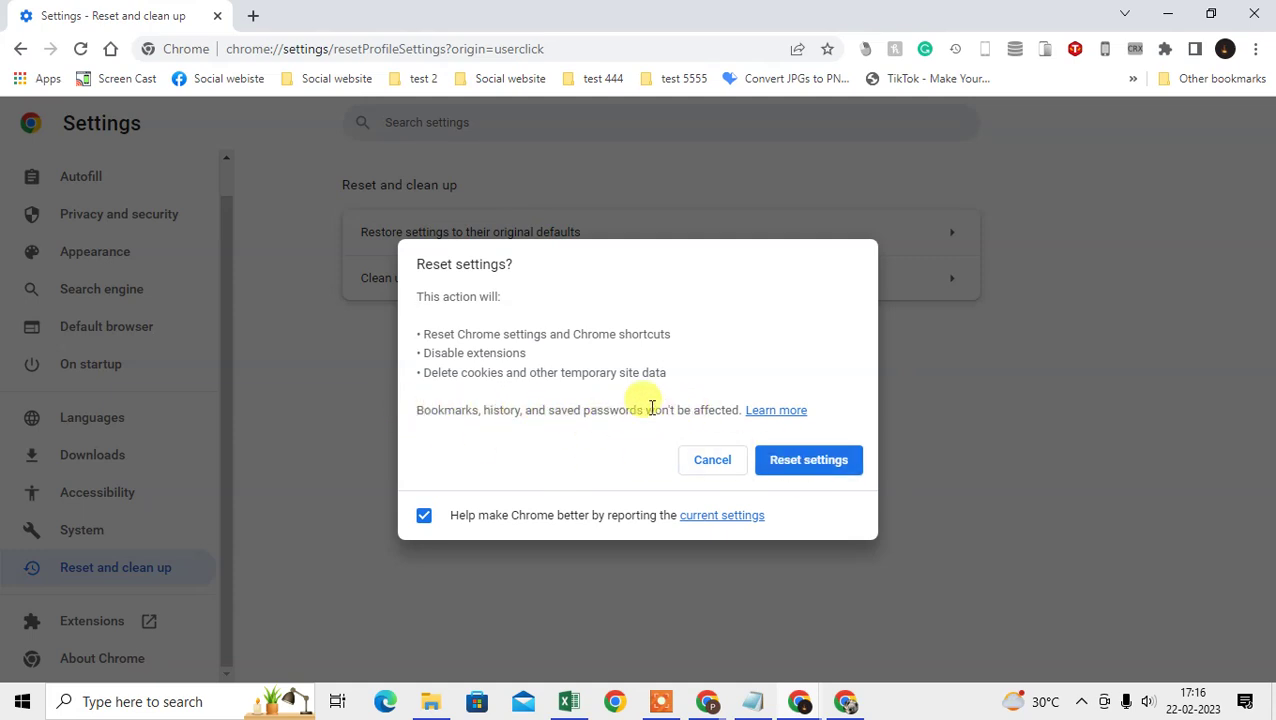
drag(417, 347, 608, 400)
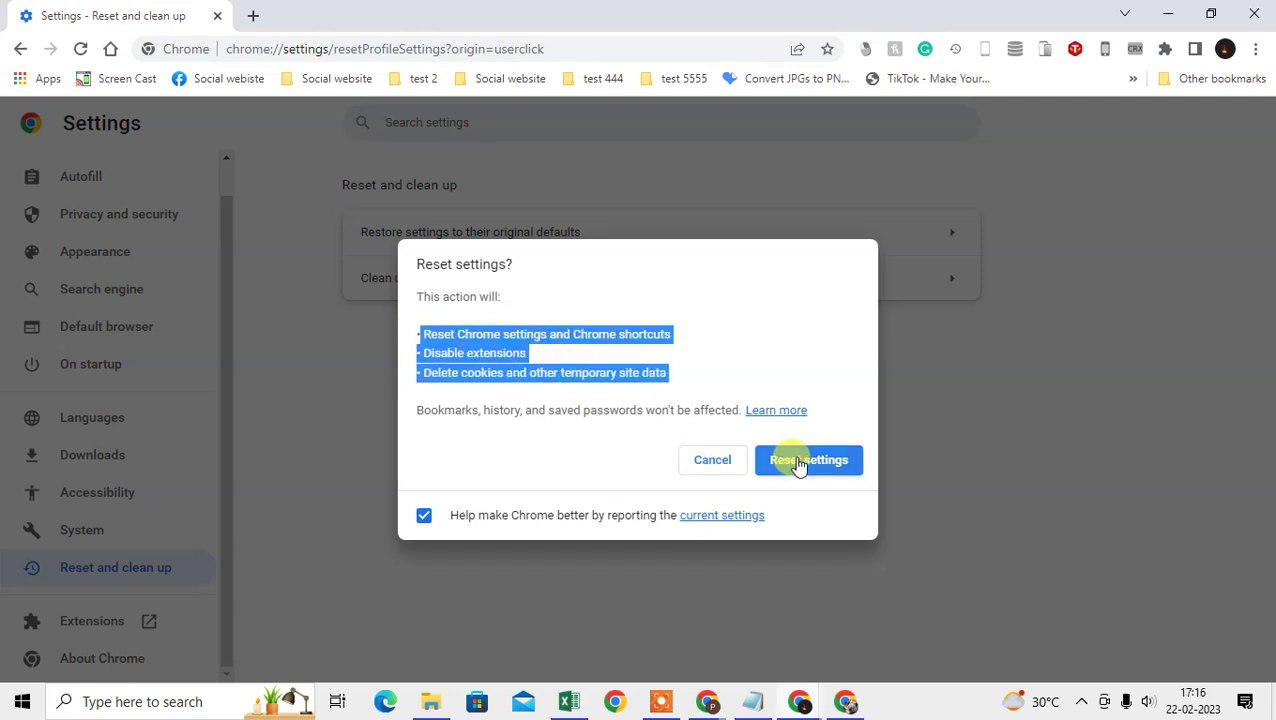
click(690, 465)
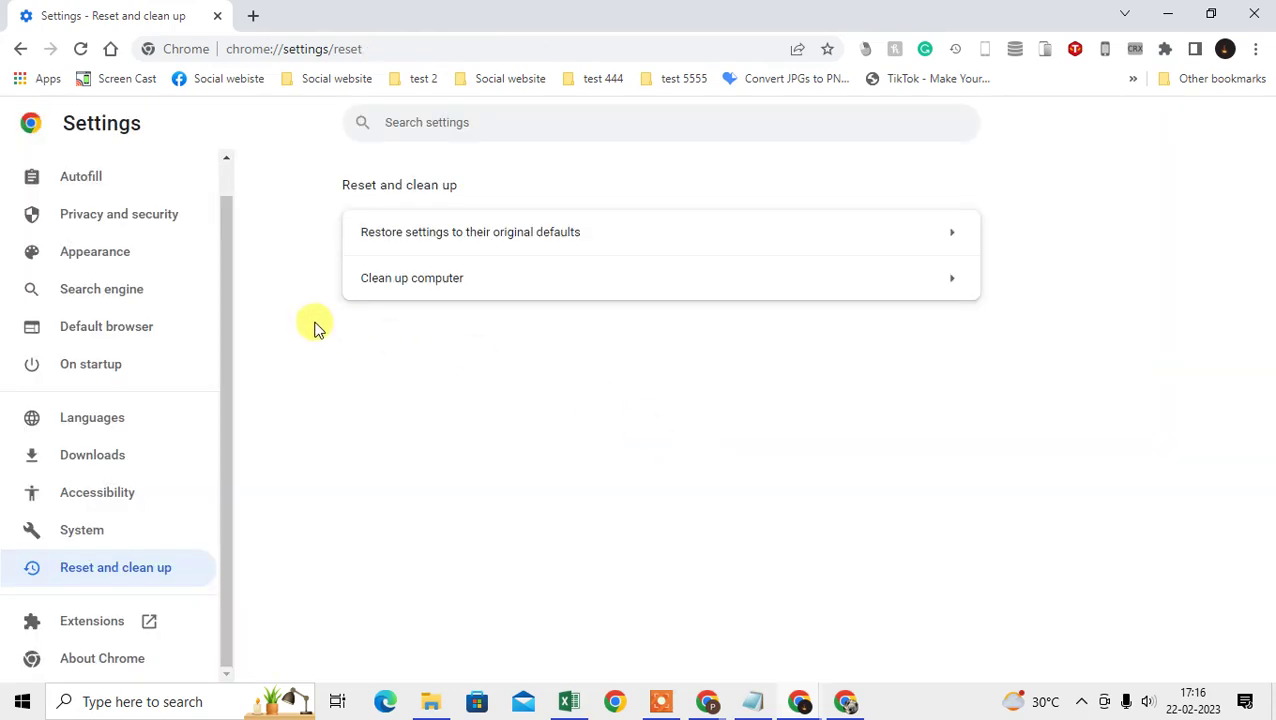
On Clean up computer, keep reporting details to Google ticked and start finding harmful software.
click(443, 287)
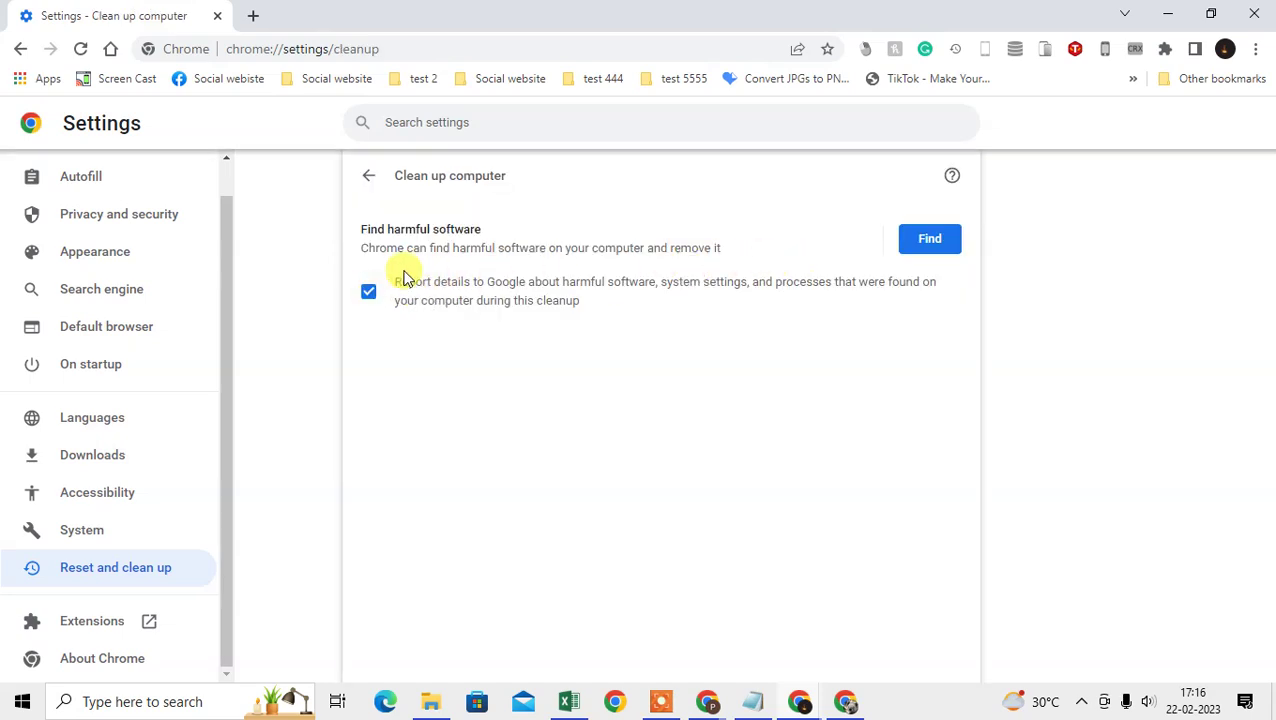
click(368, 291)
click(369, 292)
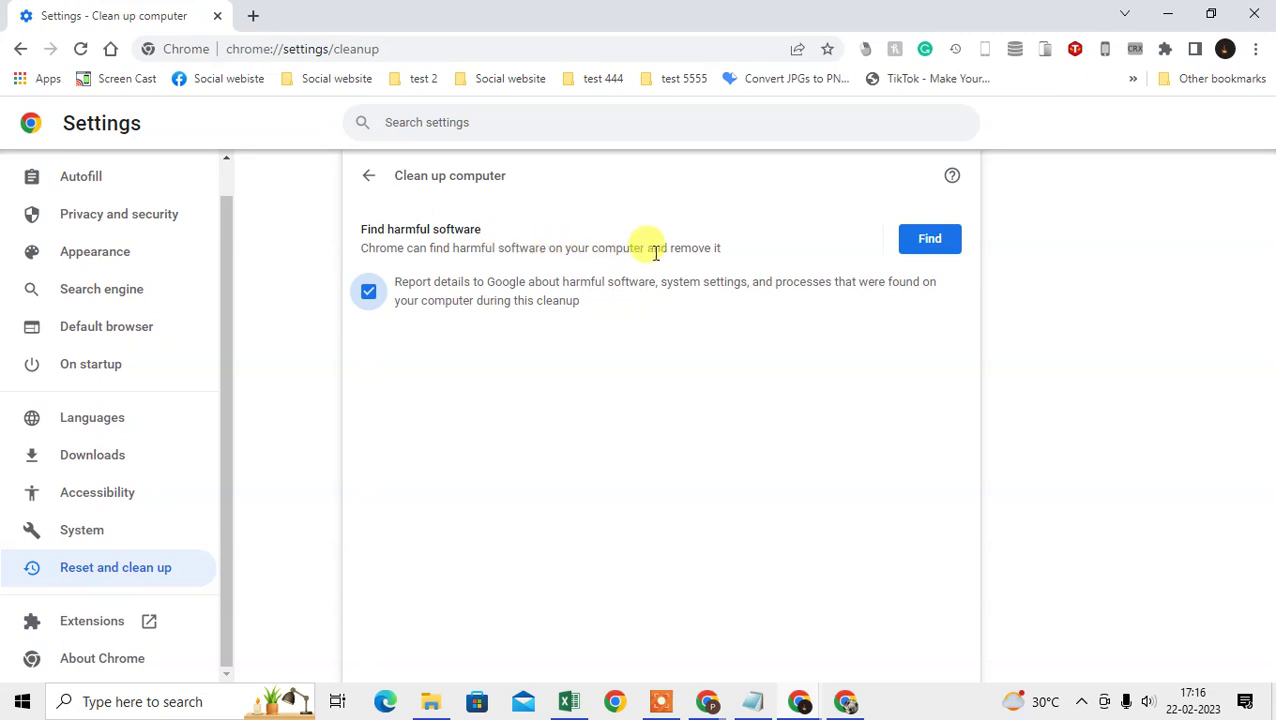
click(925, 245)
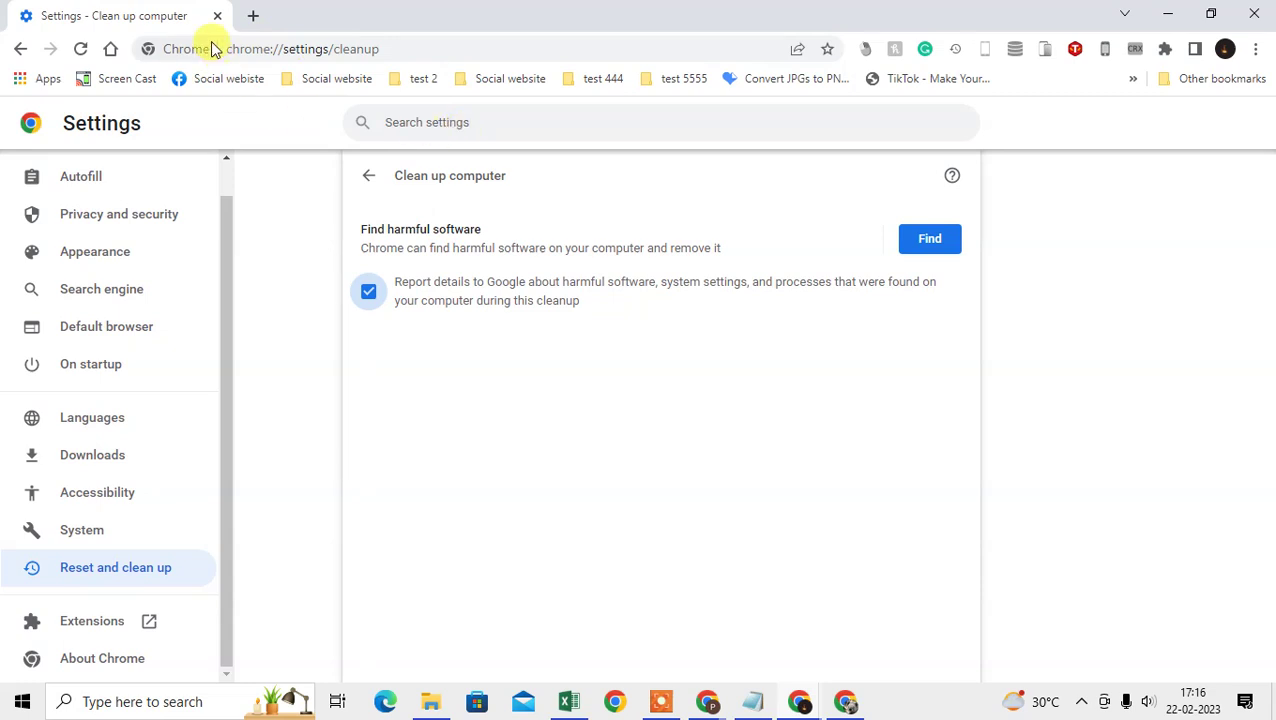
In a new tab, open Manage extensions from the Extensions toolbar menu.
click(252, 15)
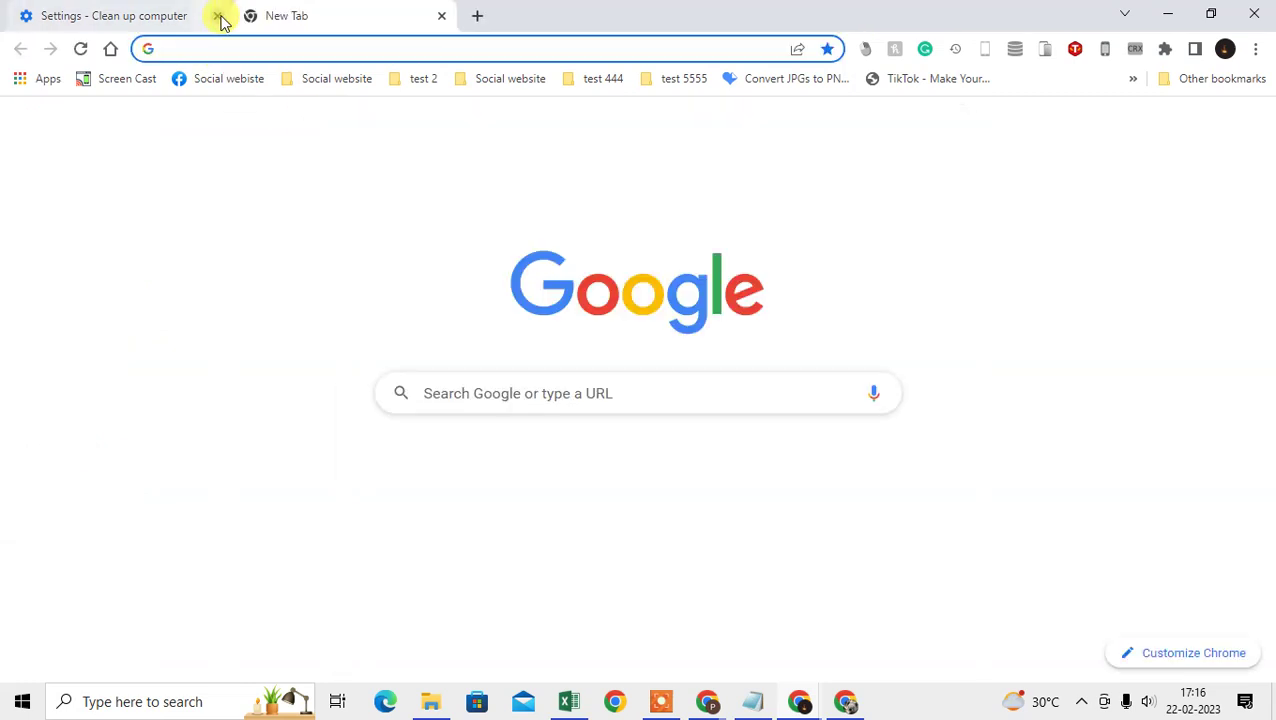
click(1165, 55)
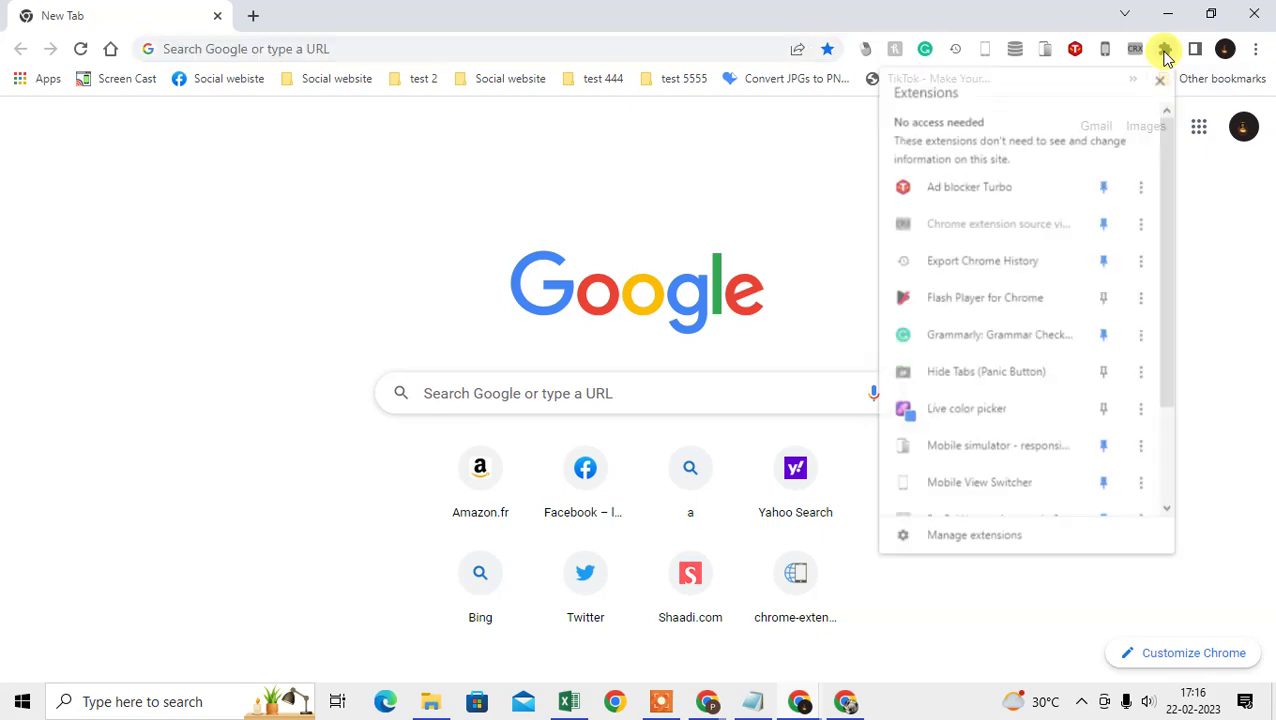
scroll(1000, 480, down, 1)
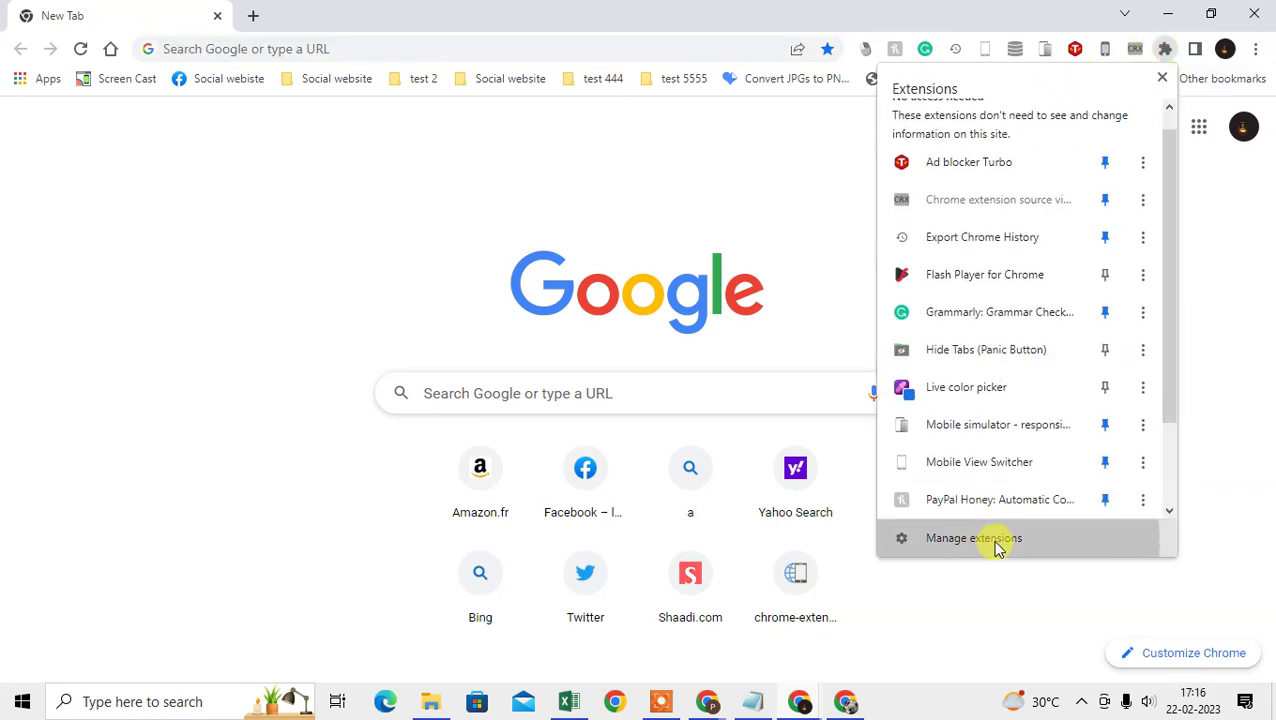
click(990, 545)
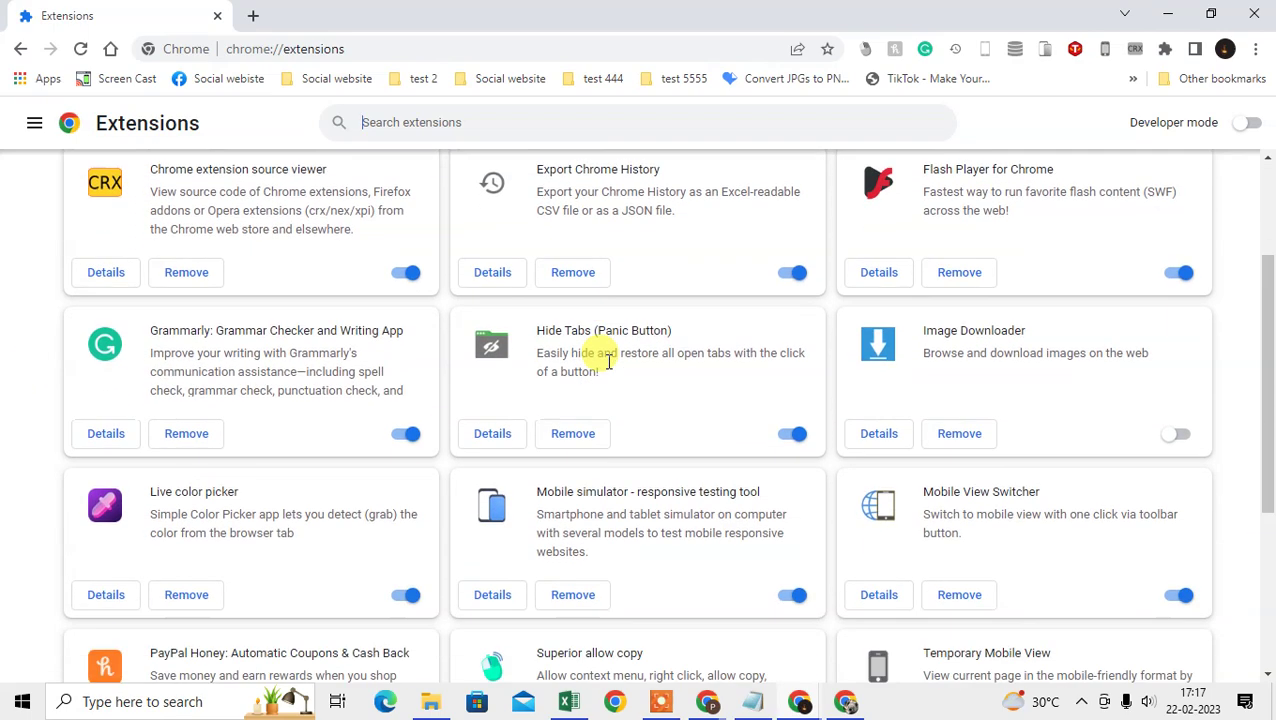
Scroll through the installed extension cards to review their on/off states.
scroll(608, 362, down, 3)
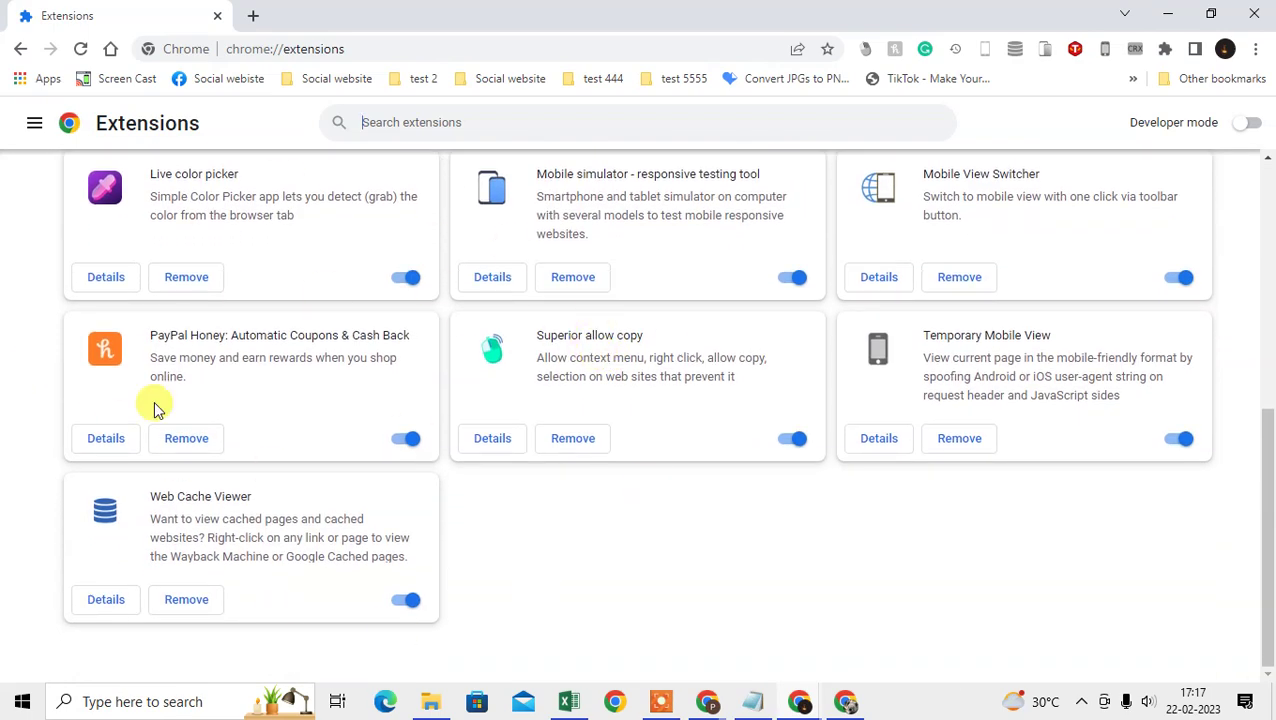
scroll(570, 545, up, 5)
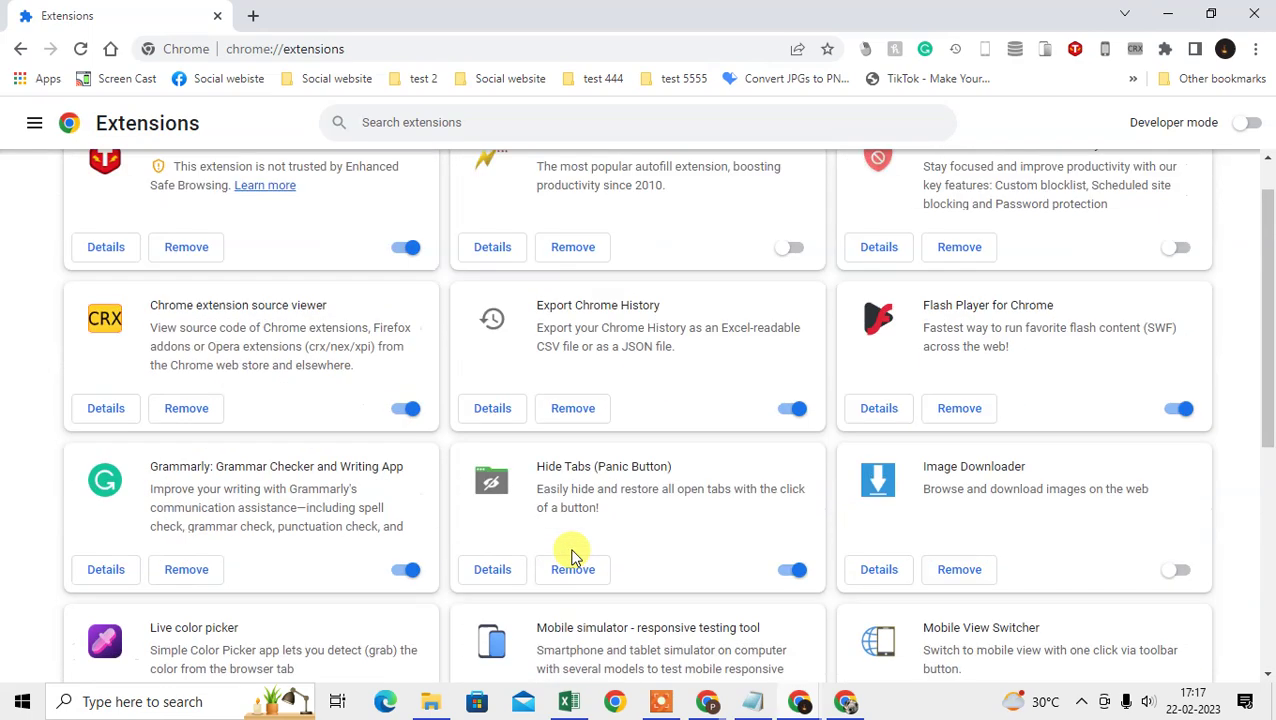
scroll(572, 553, up, 1)
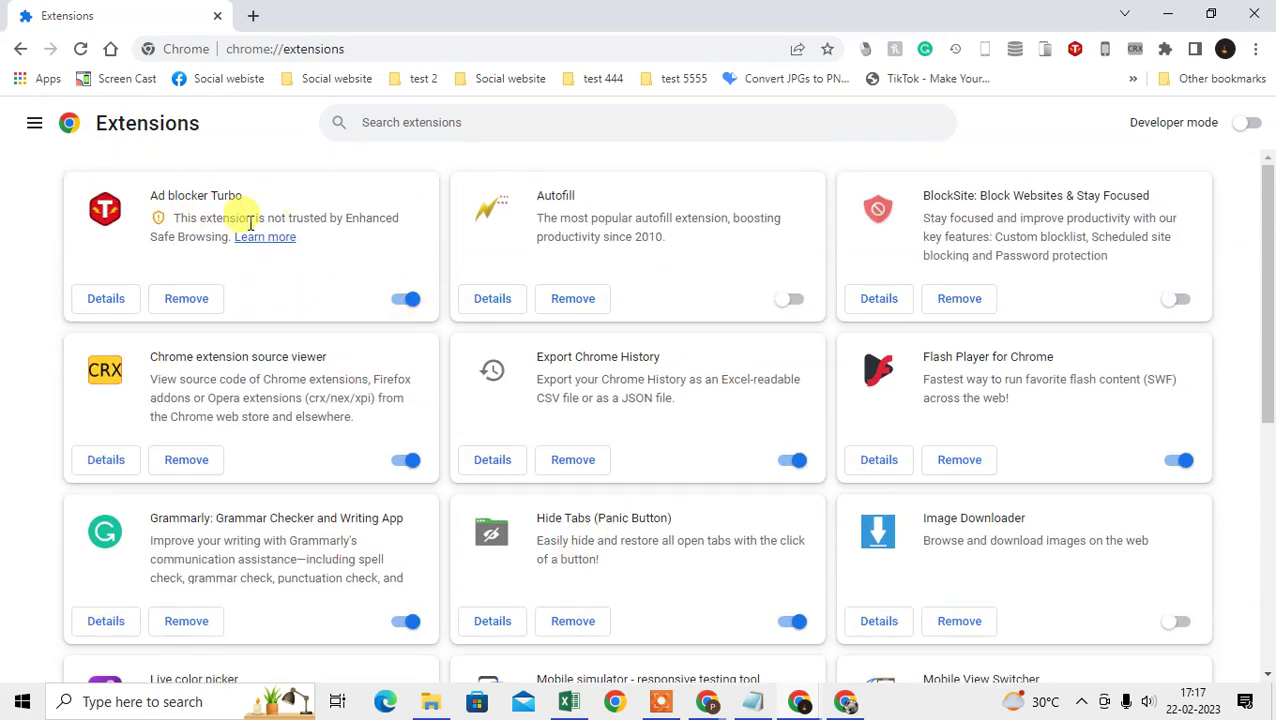
scroll(296, 320, down, 2)
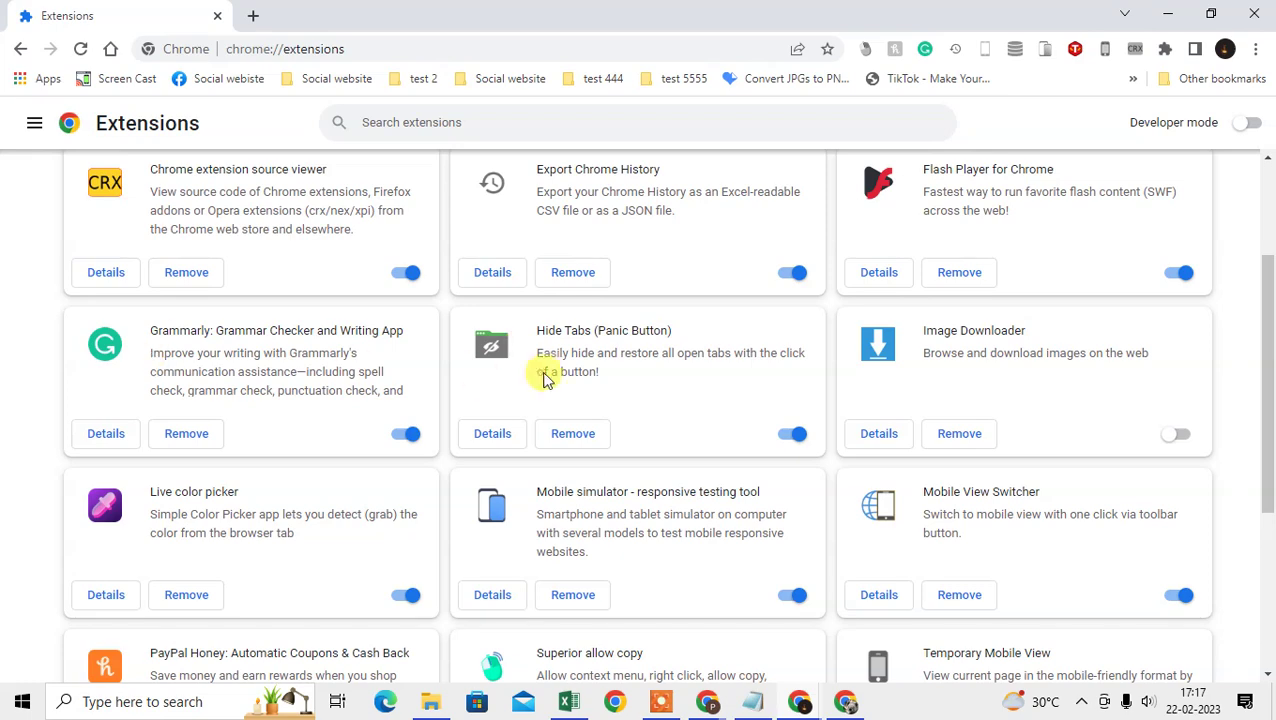
scroll(567, 371, up, 2)
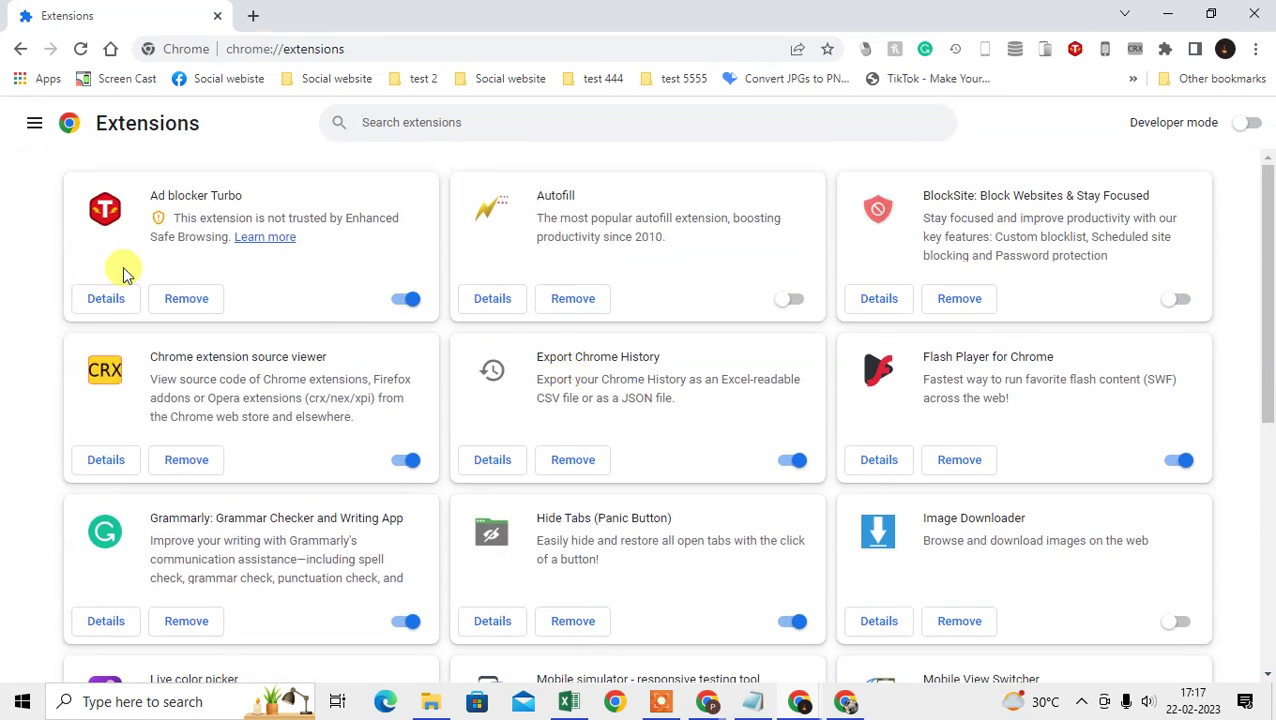
scroll(272, 274, down, 3)
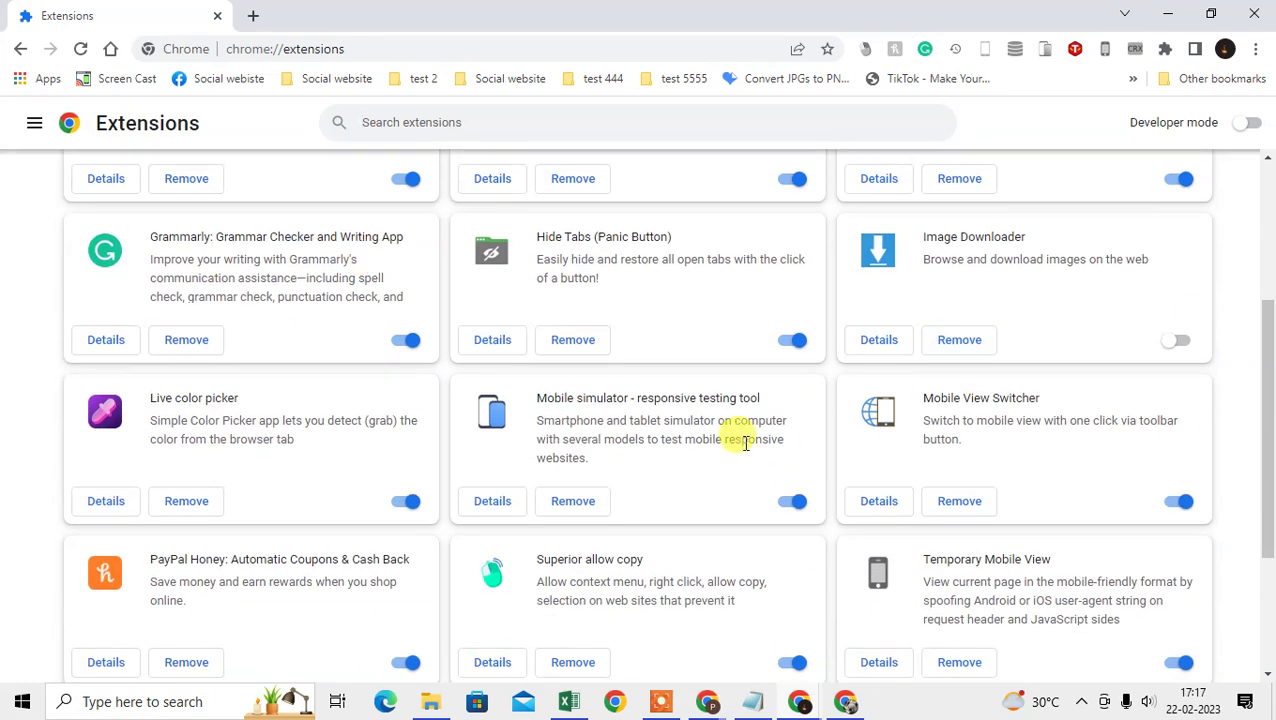
scroll(745, 443, down, 2)
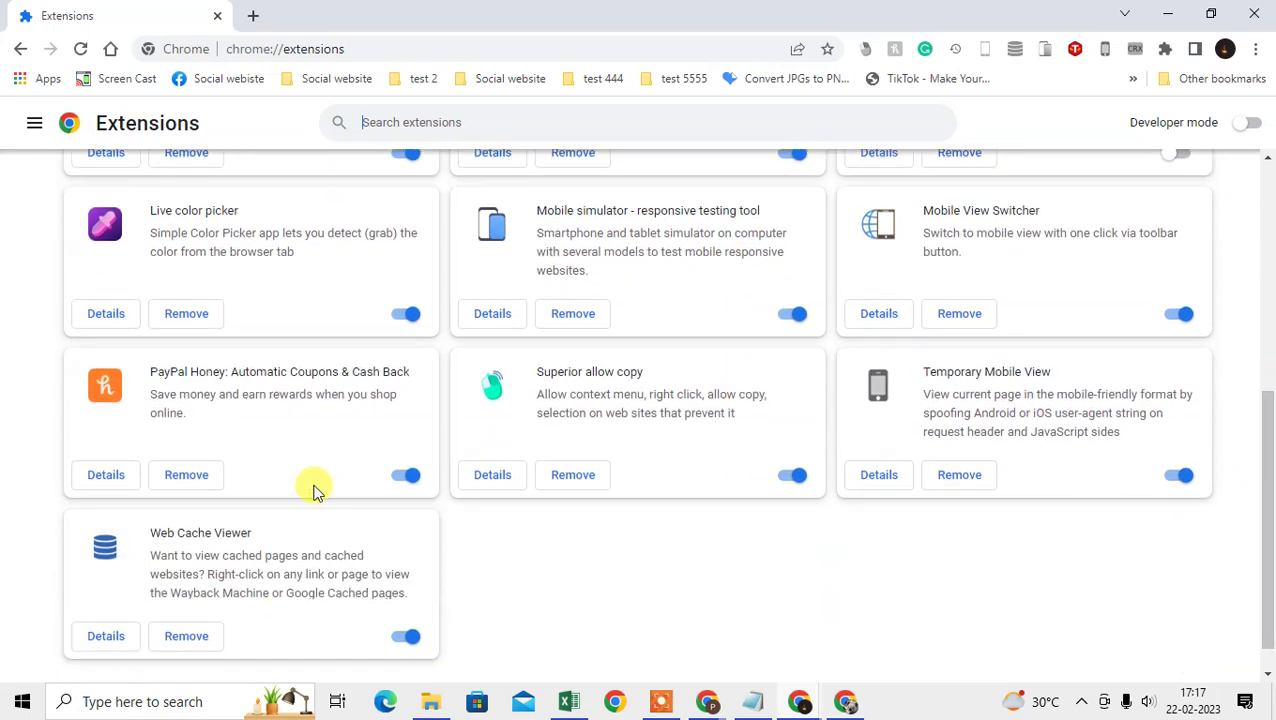
scroll(871, 458, up, 5)
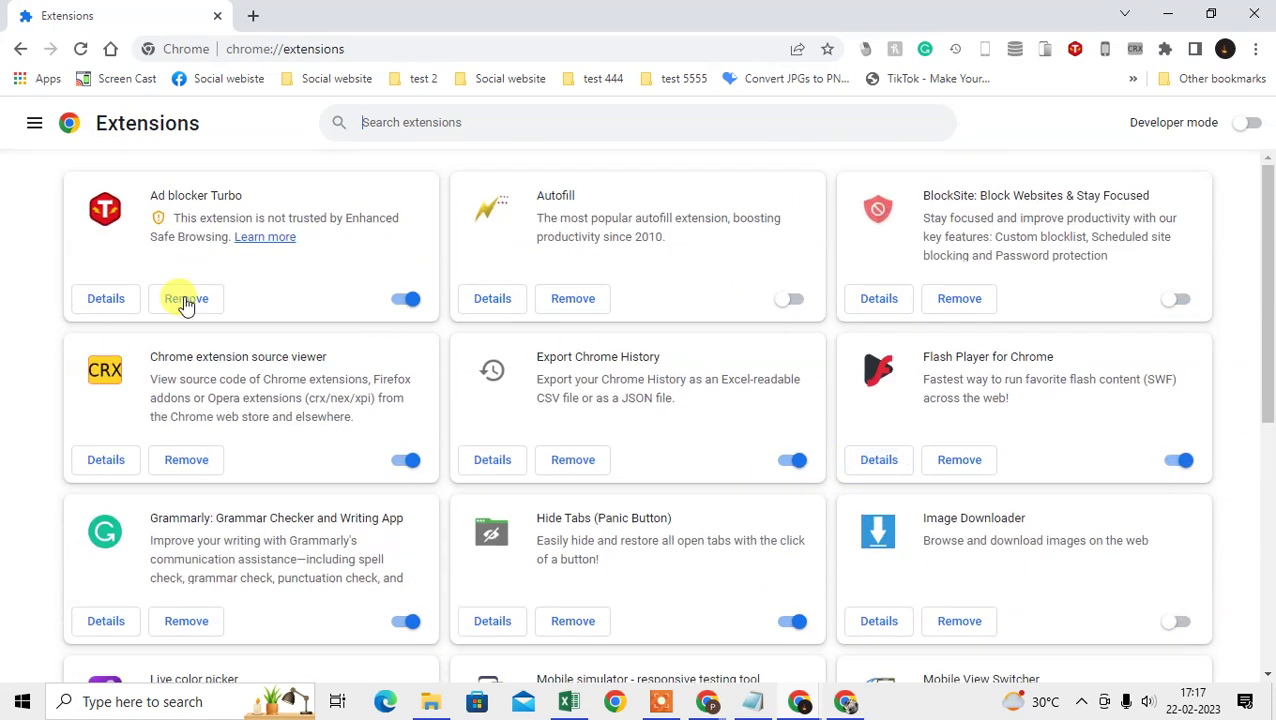
scroll(1165, 362, down, 2)
scroll(1165, 363, down, 1)
scroll(1170, 368, down, 1)
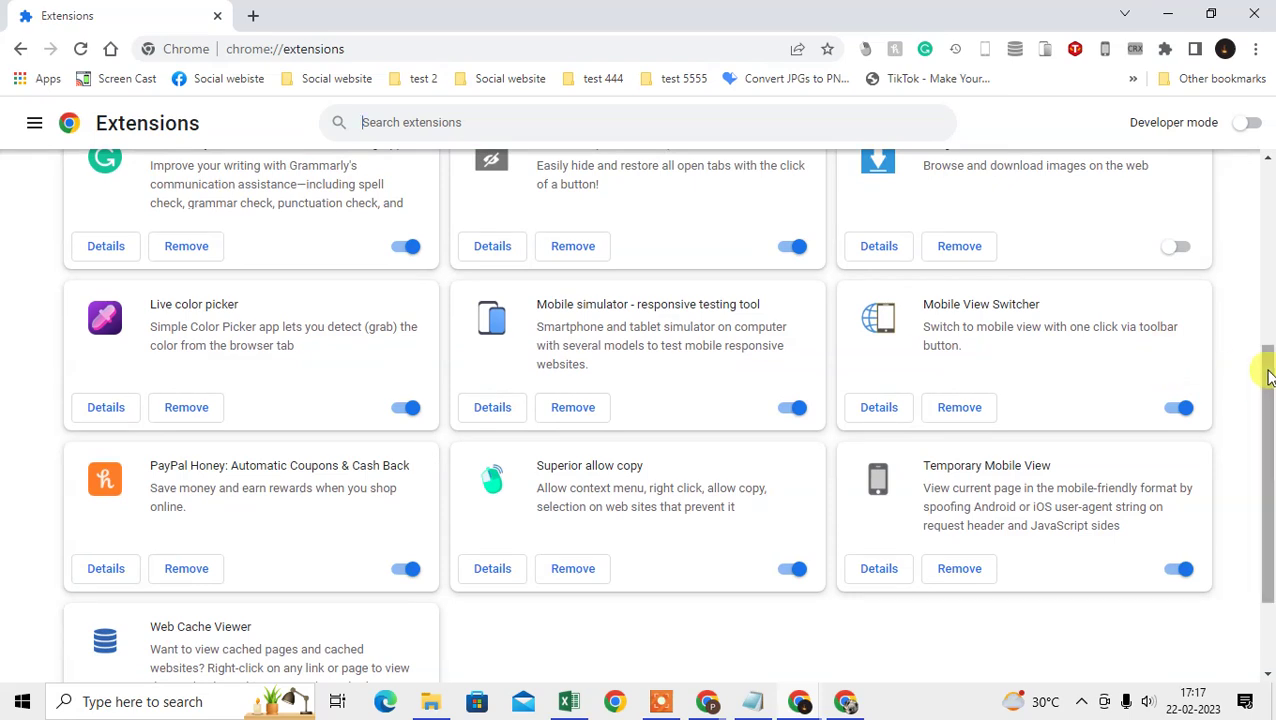
Switch off the Temporary Mobile View extension and remove it from Chrome.
drag(1267, 376, 1270, 334)
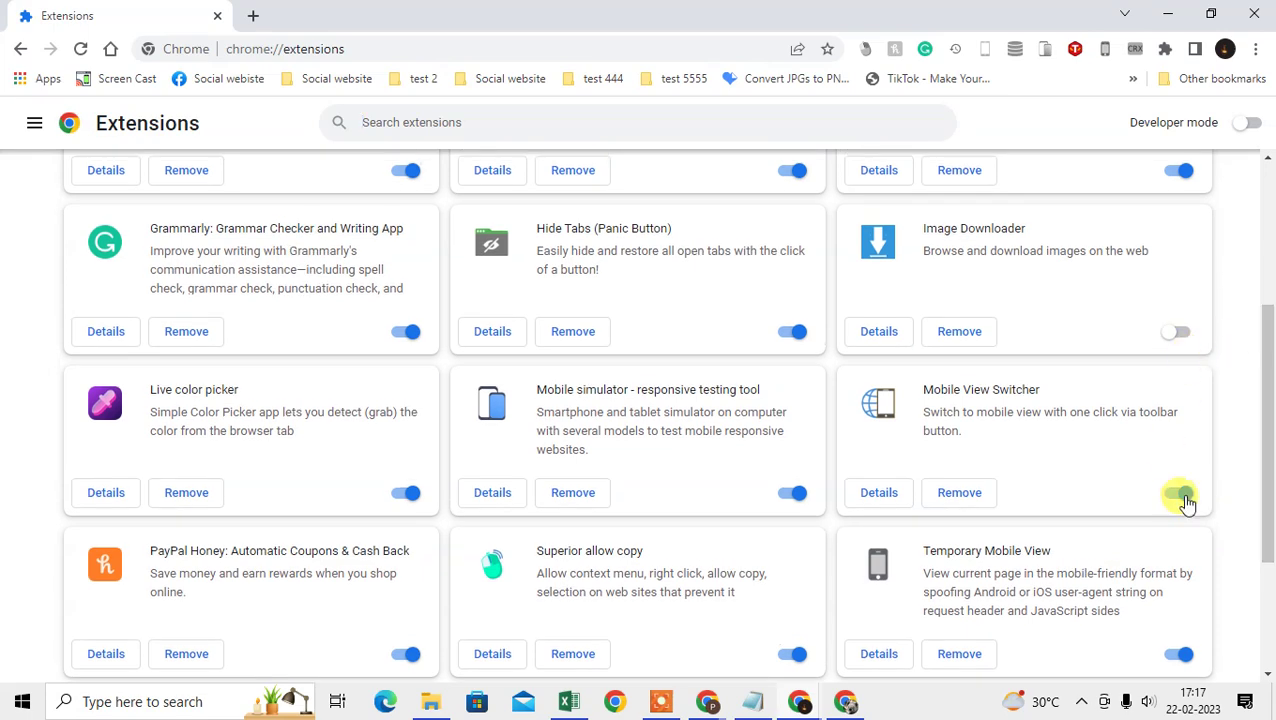
click(1179, 494)
scroll(1179, 504, down, 2)
click(1175, 466)
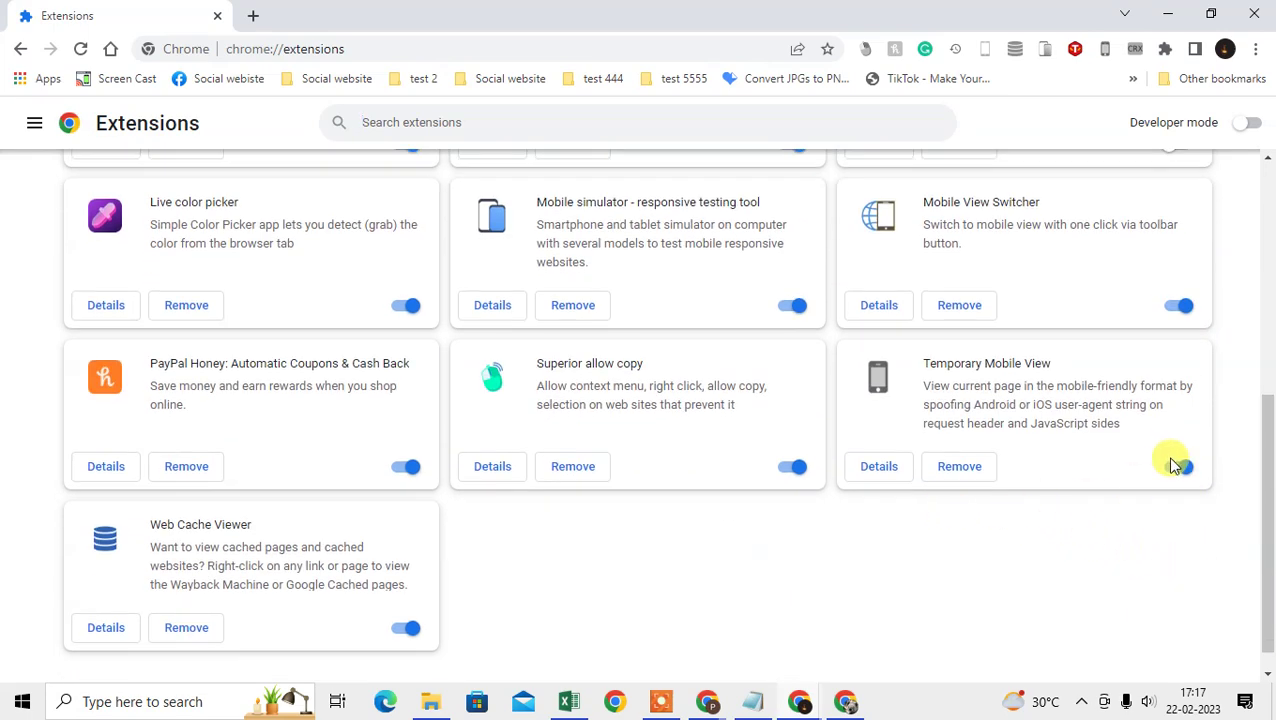
click(975, 468)
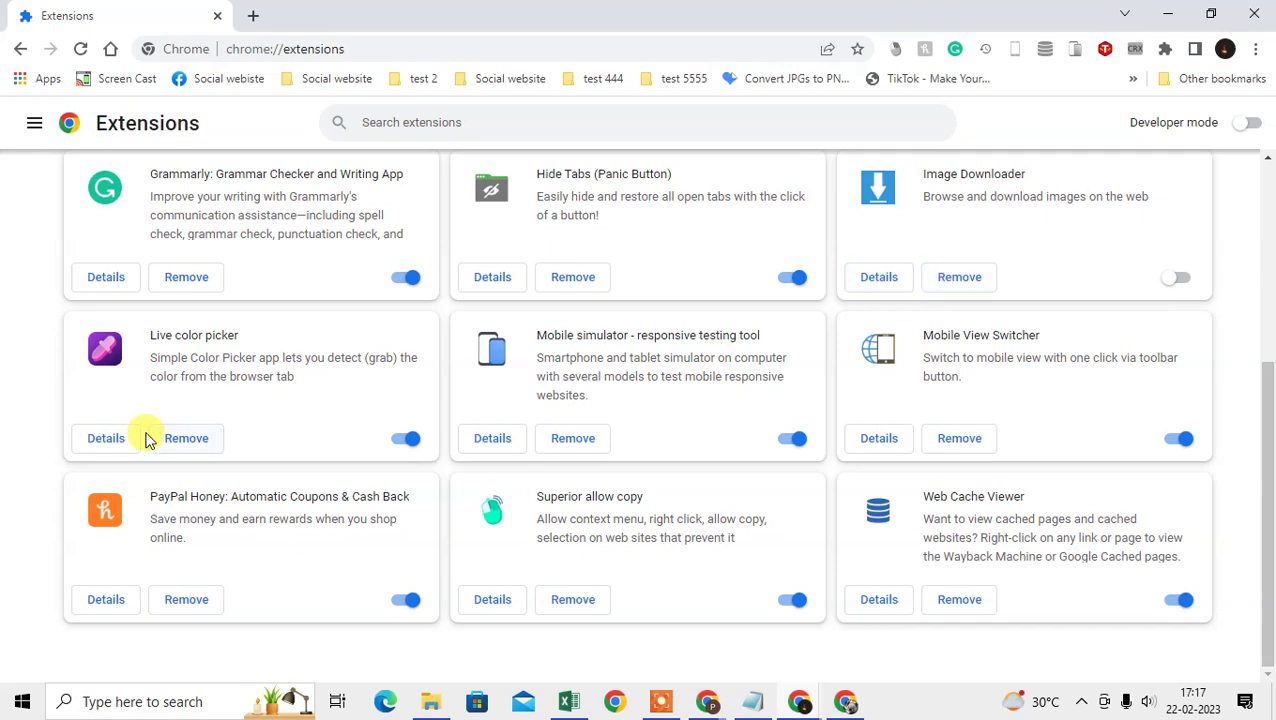
scroll(137, 421, up, 3)
scroll(127, 412, down, 3)
scroll(124, 412, up, 3)
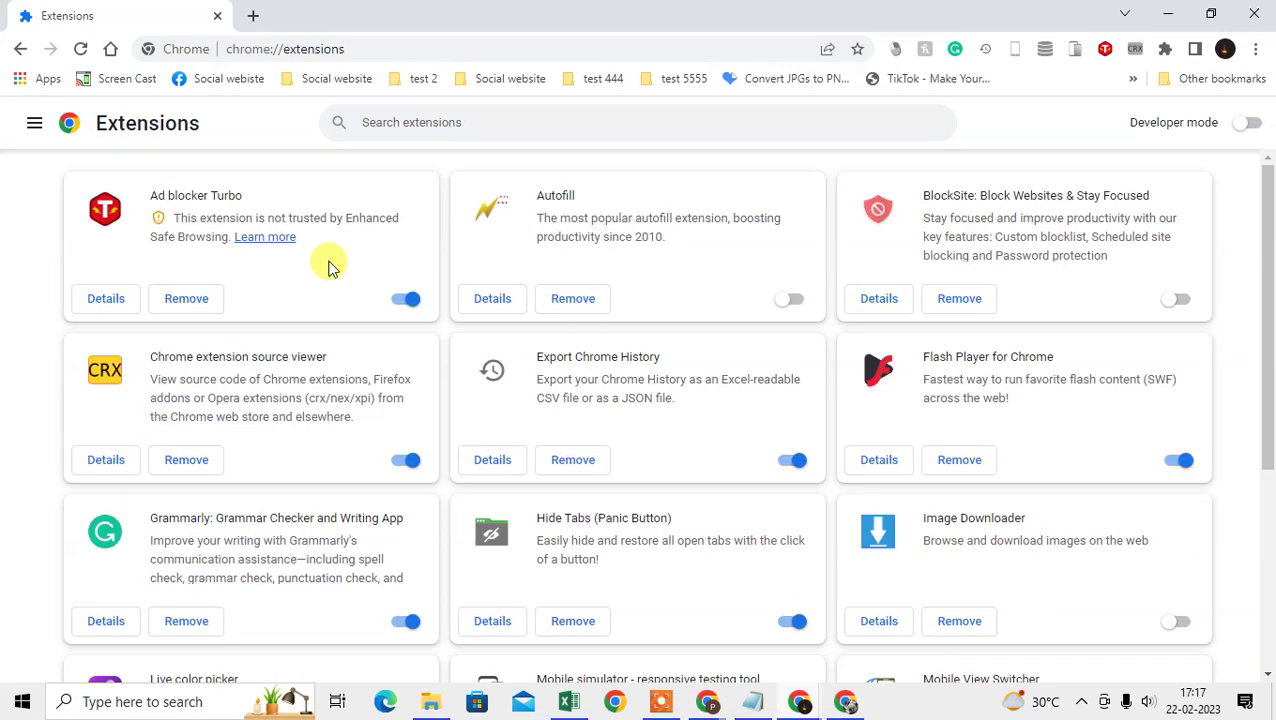